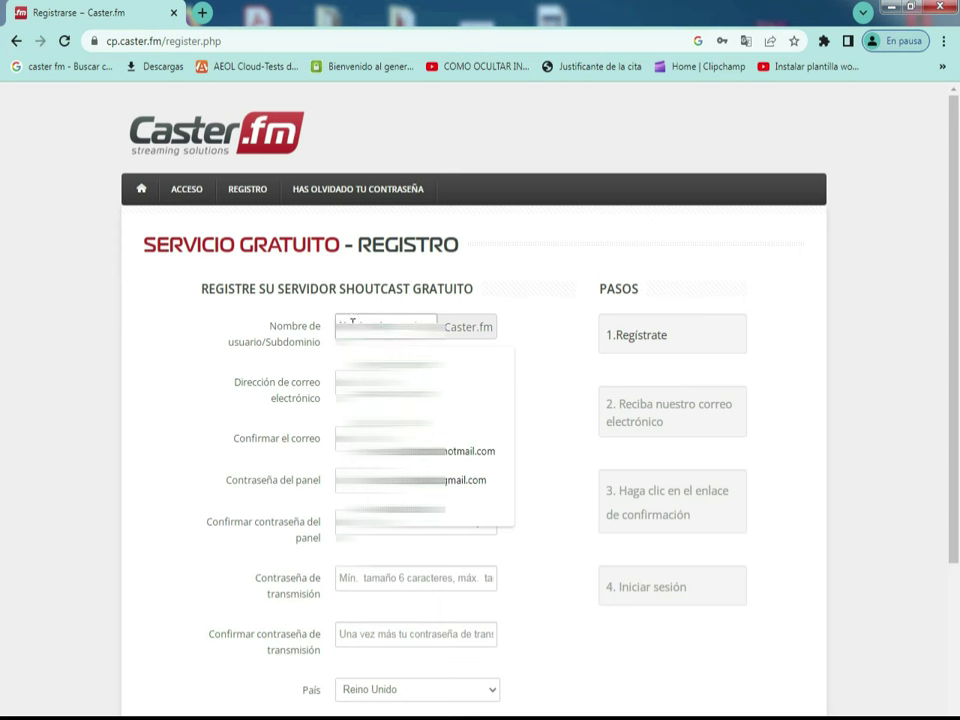
Step: Enter the station's subdomain as the username on the free Shoutcast registration form
click(135, 321)
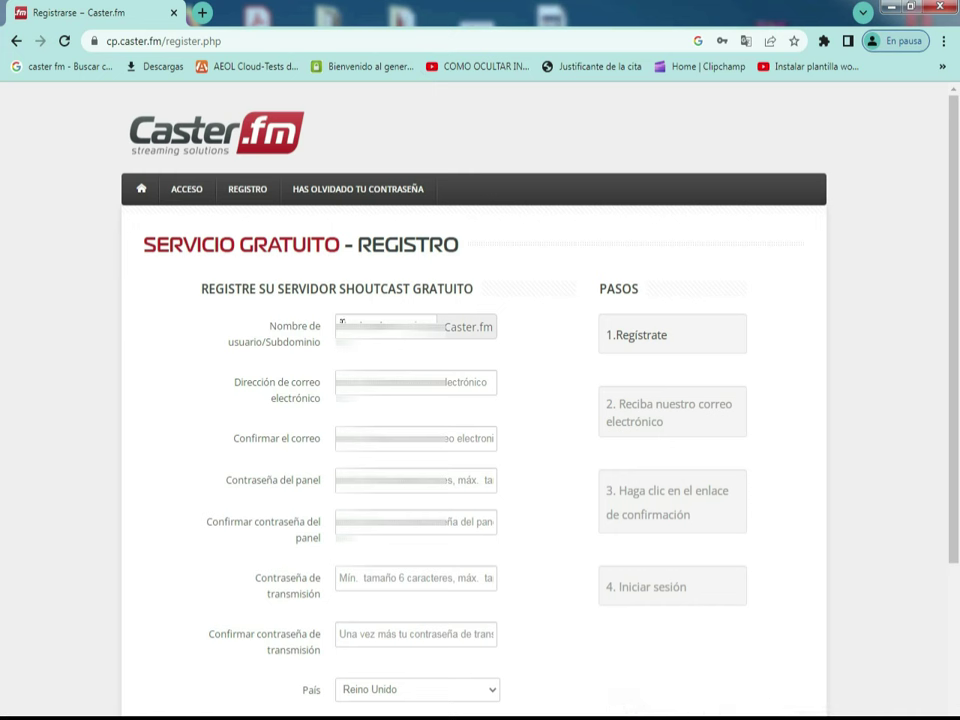
click(341, 322)
click(343, 322)
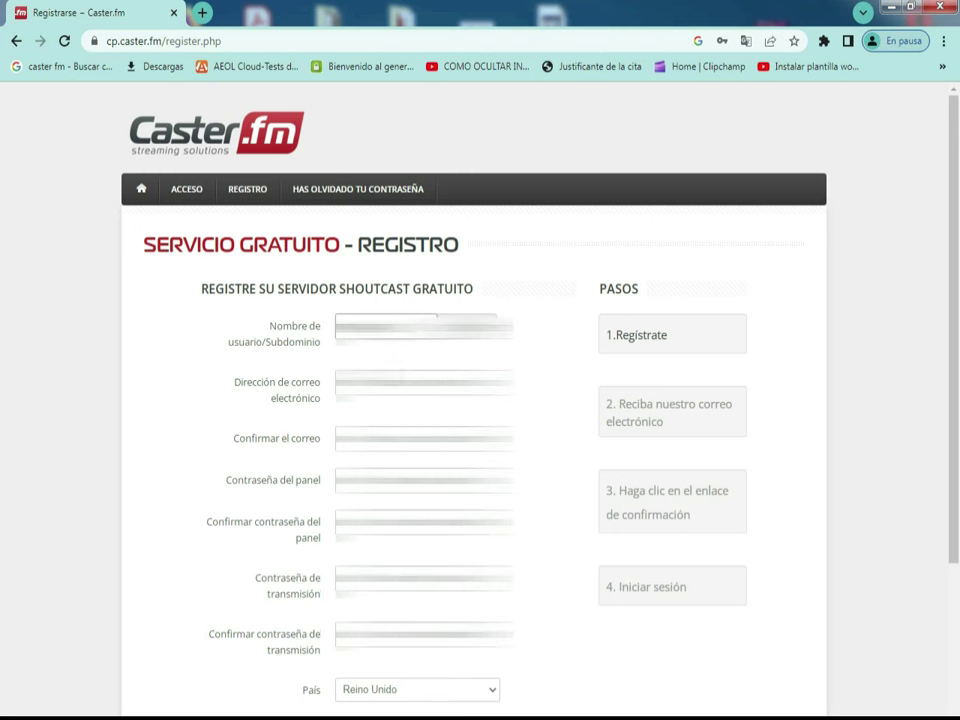
Step: Choose the saved e-mail address, then type it again in the confirmation field
click(424, 383)
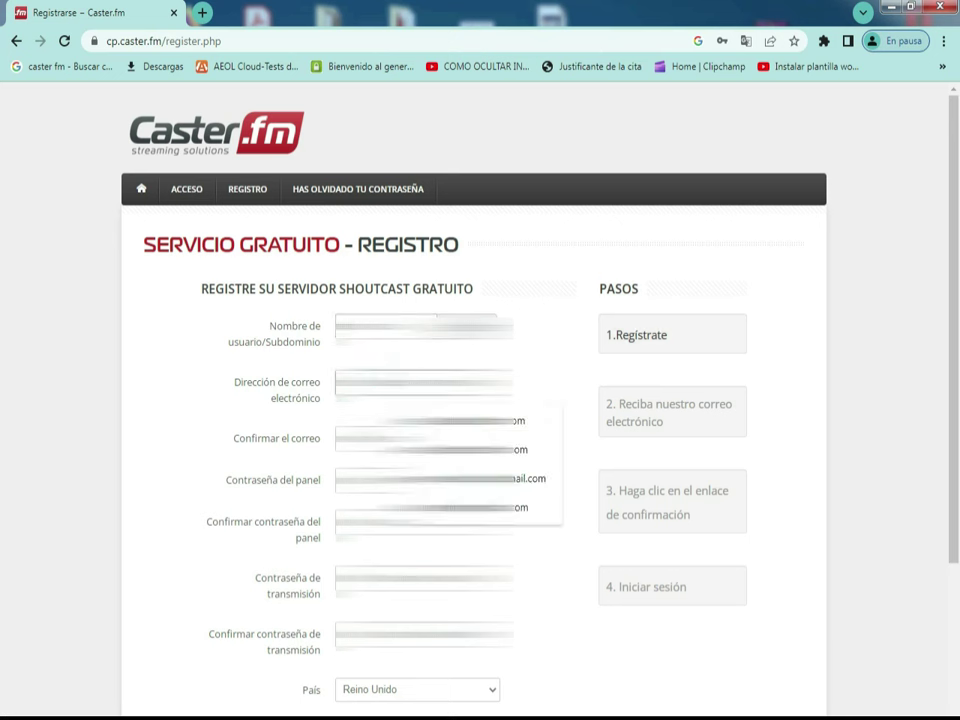
key(Down)
key(Up)
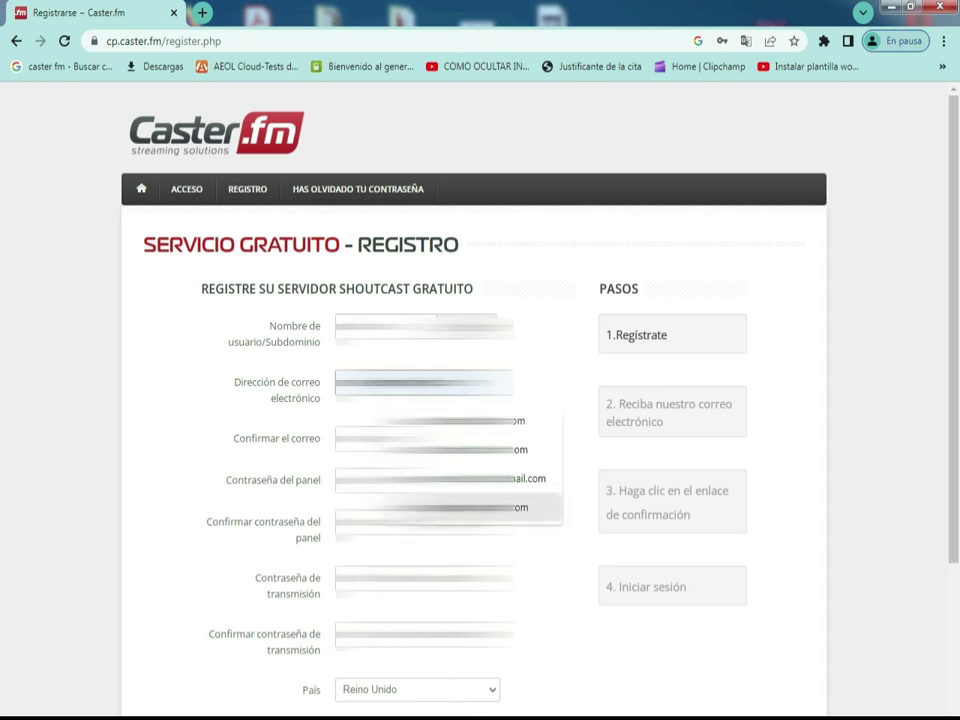
key(Return)
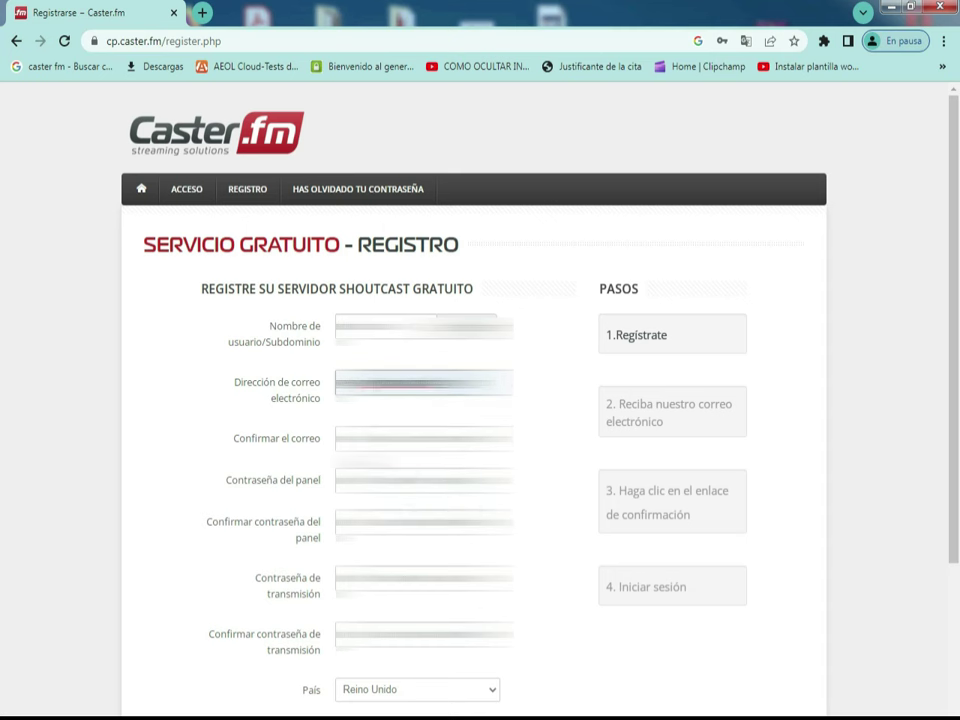
key(Tab)
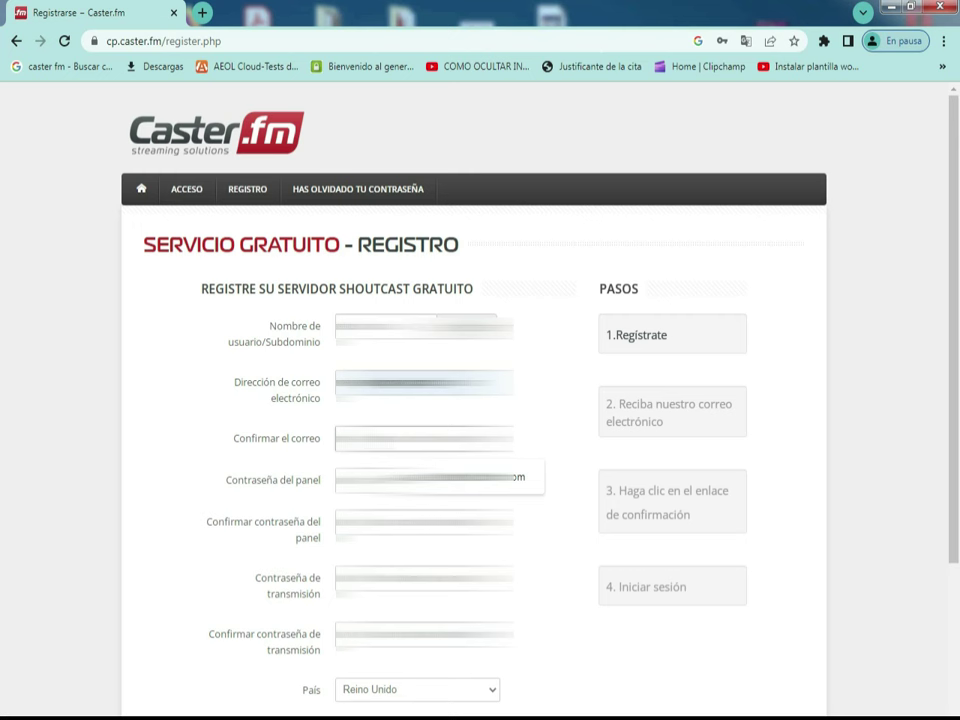
key(Escape)
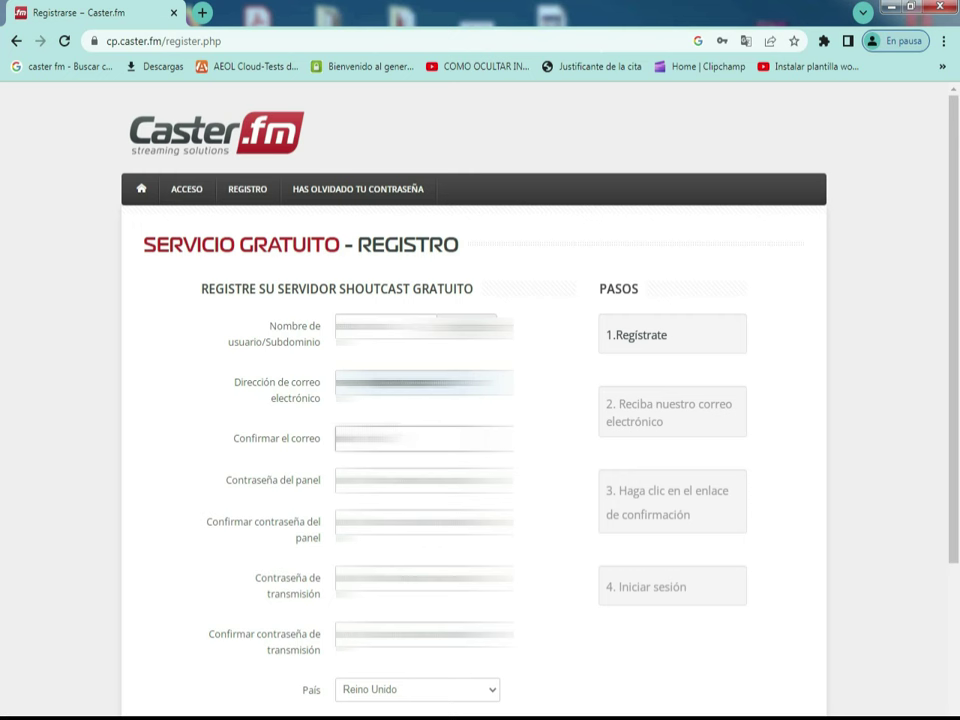
text(ail)
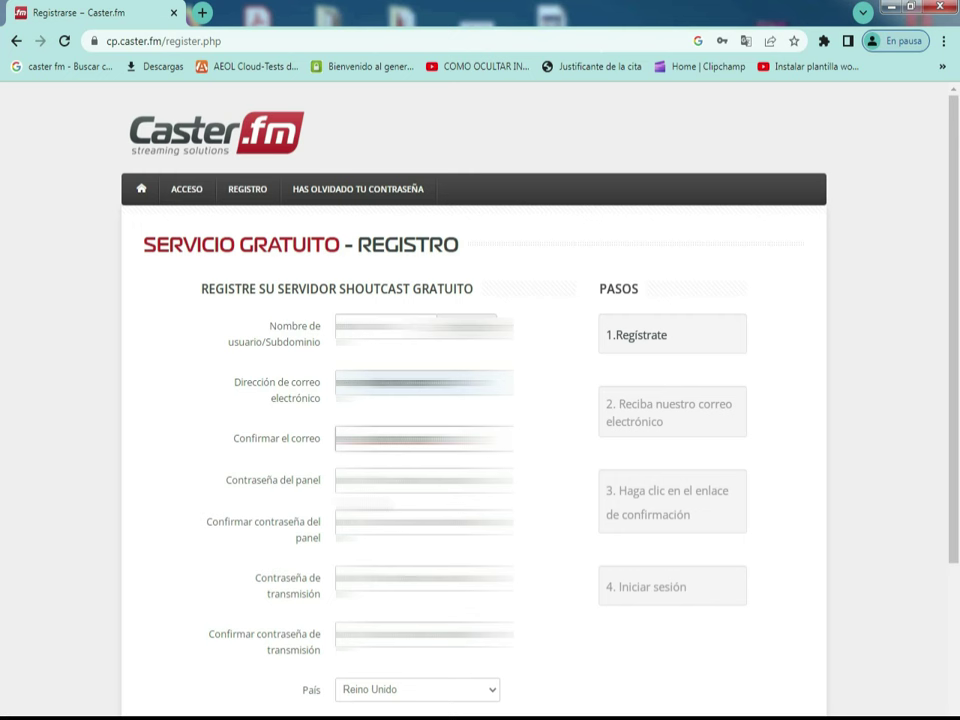
Step: Enter the panel password and its confirmation
click(420, 480)
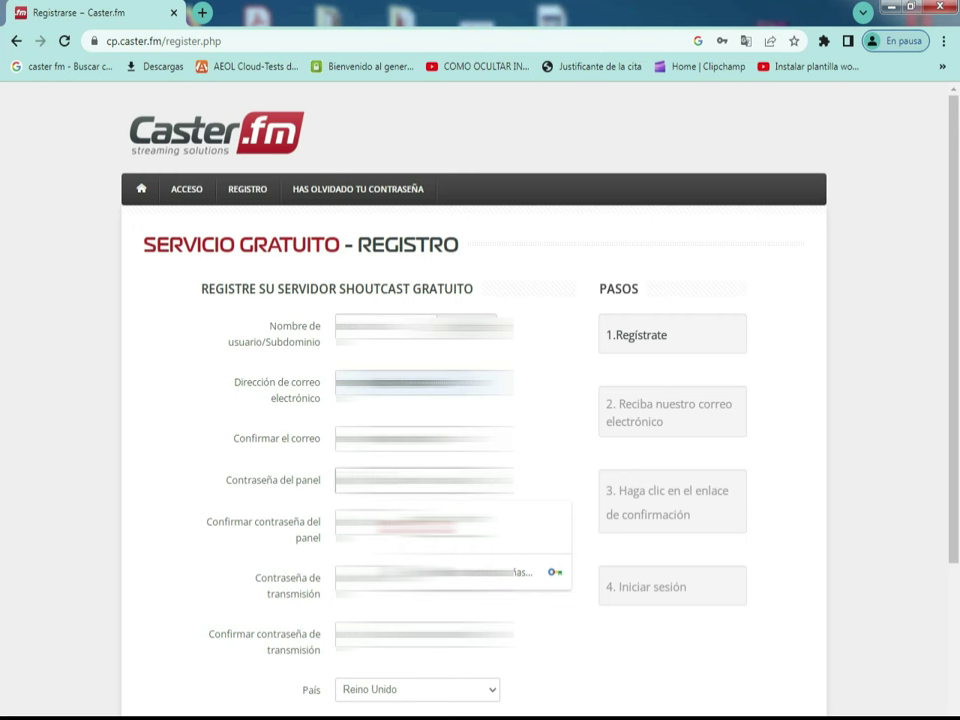
key(Escape)
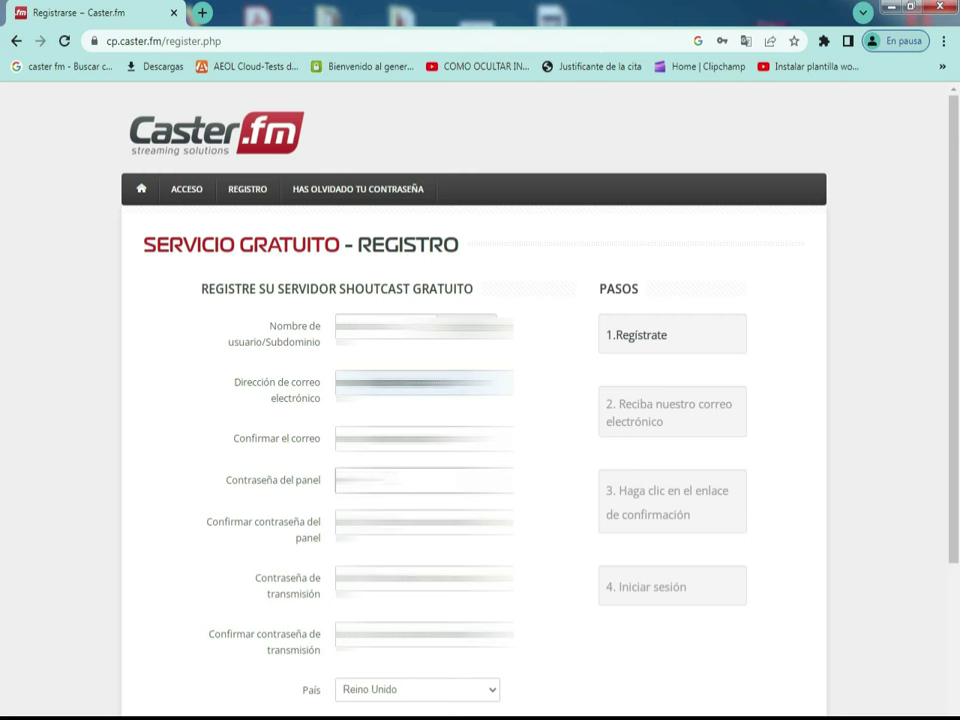
click(424, 522)
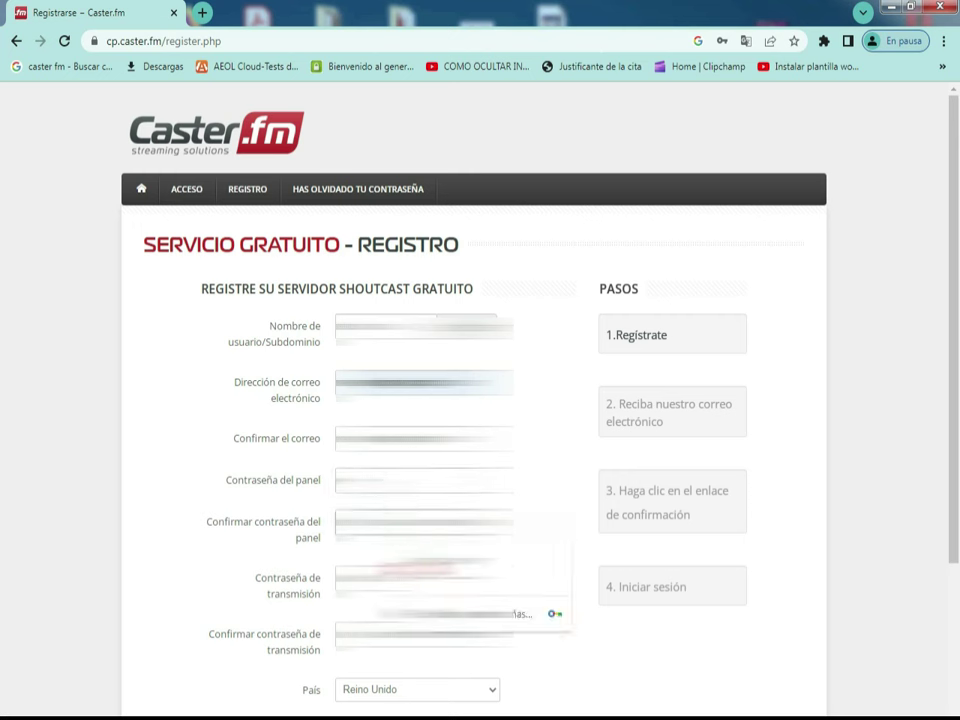
click(424, 480)
key(Tab)
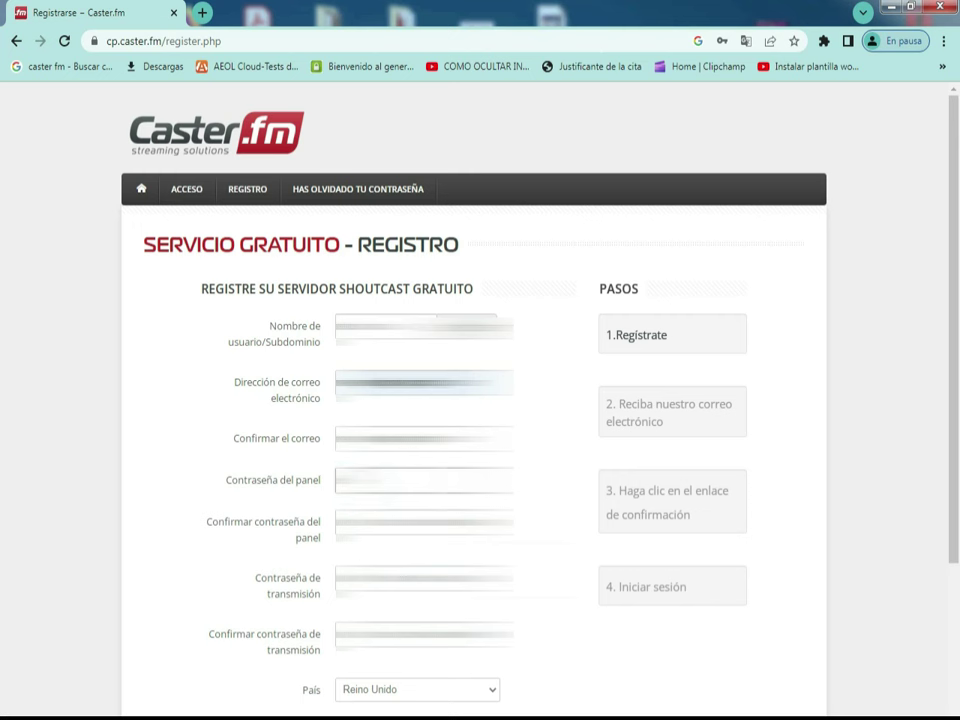
text(1234)
Step: Fill in the transmission password and its confirmation, dismissing the autofill suggestions
click(424, 578)
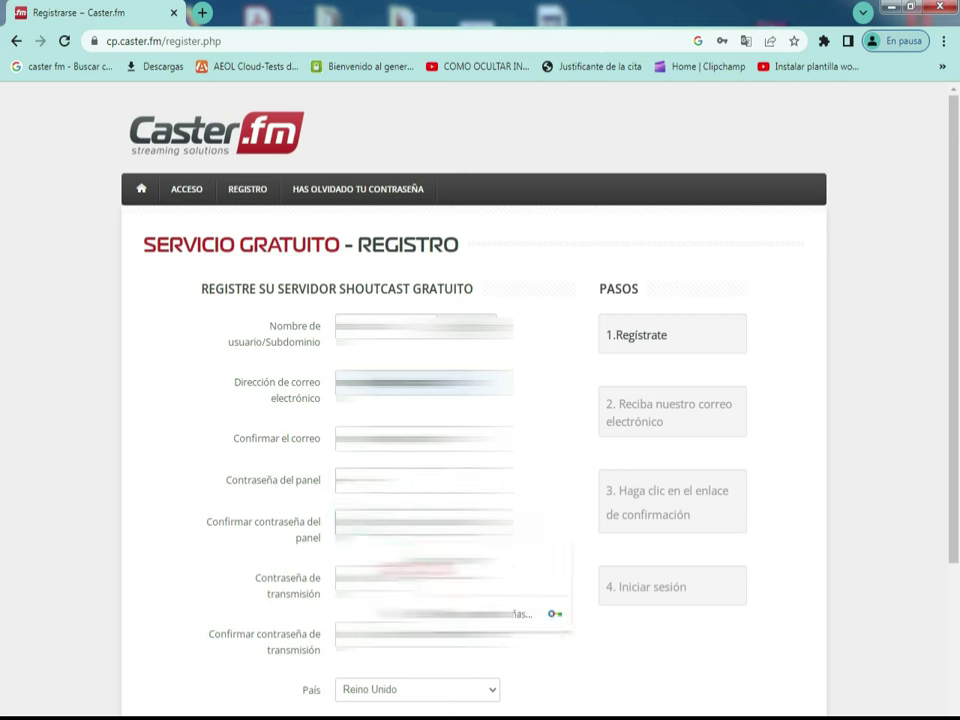
key(Escape)
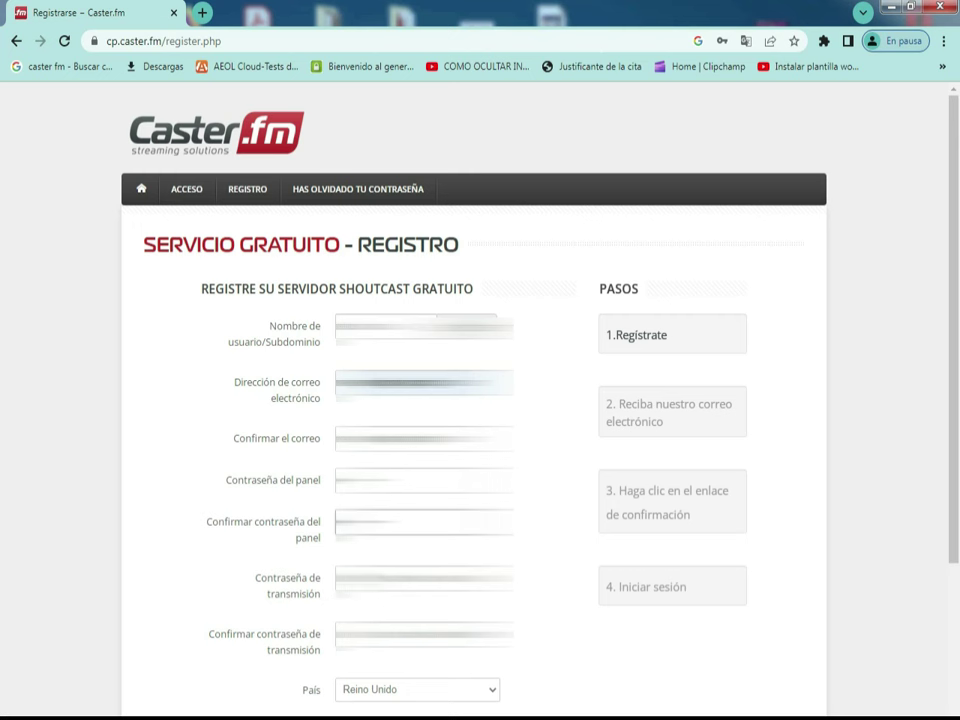
click(420, 634)
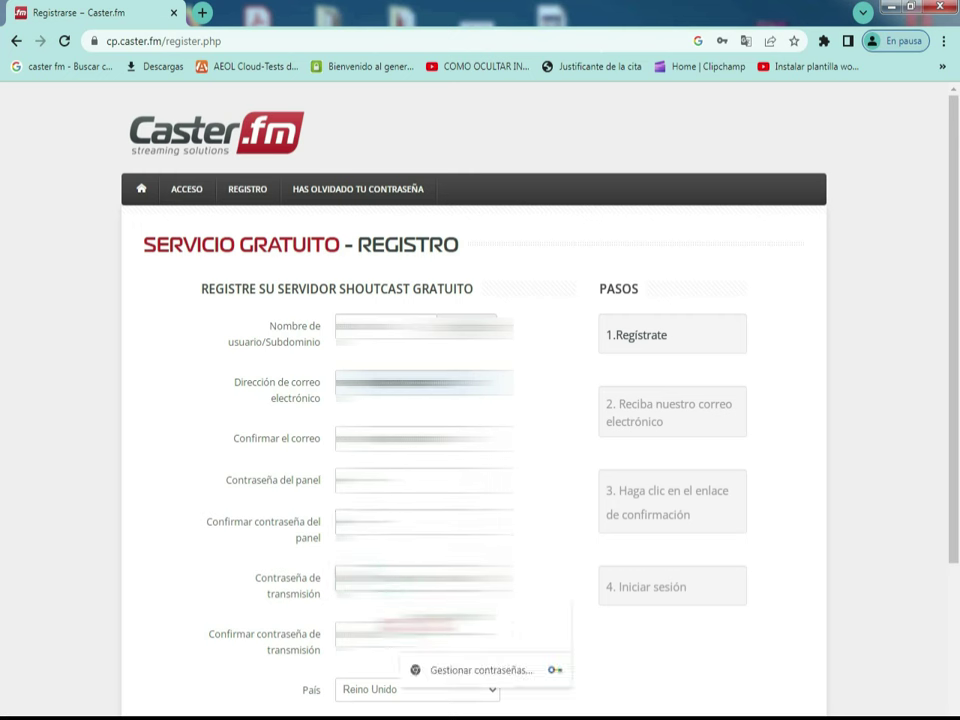
key(Escape)
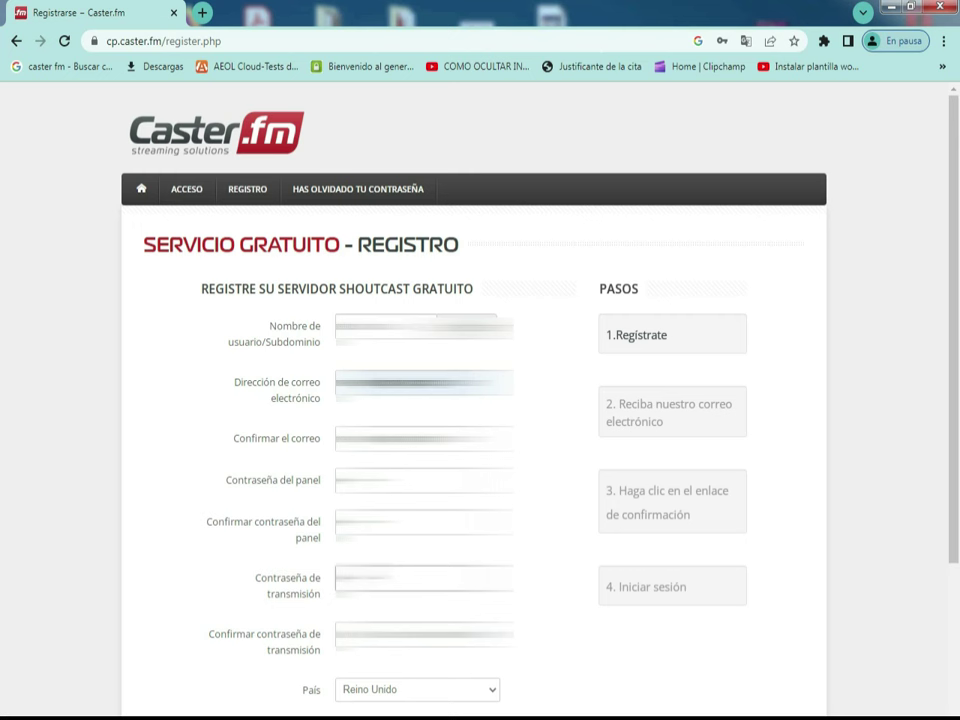
click(420, 578)
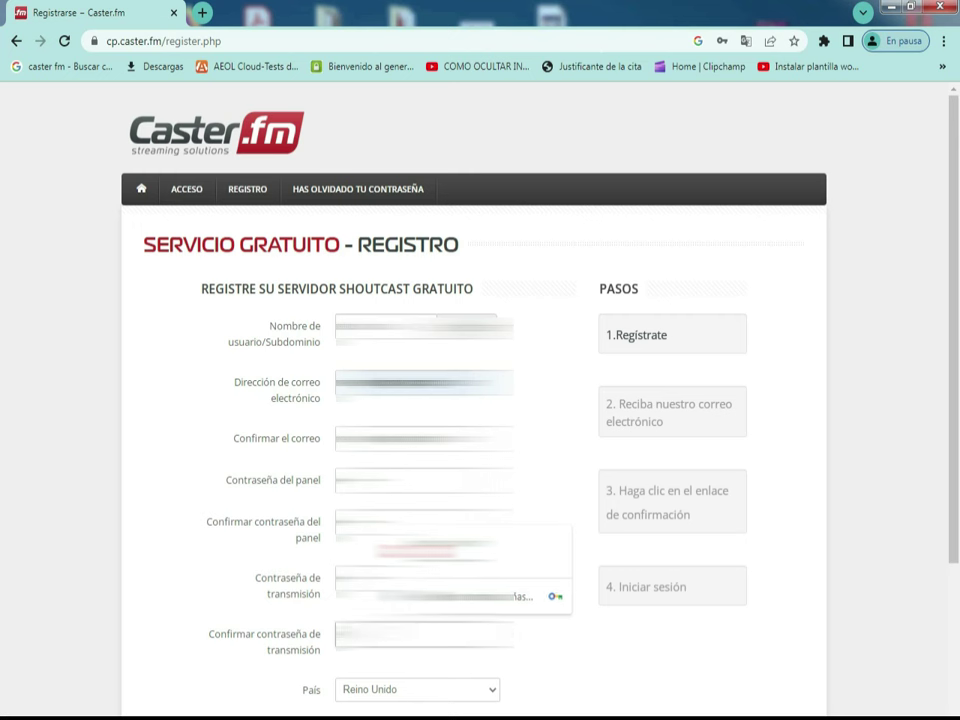
key(Escape)
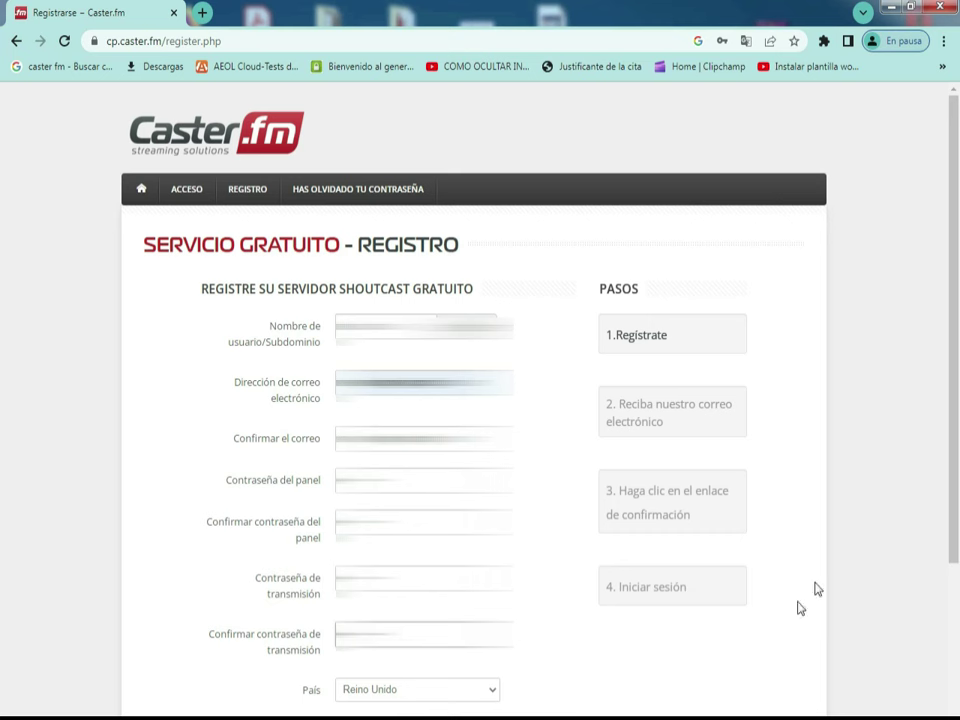
Step: Set the country to España on the registration form
scroll(2, 432, down, 1)
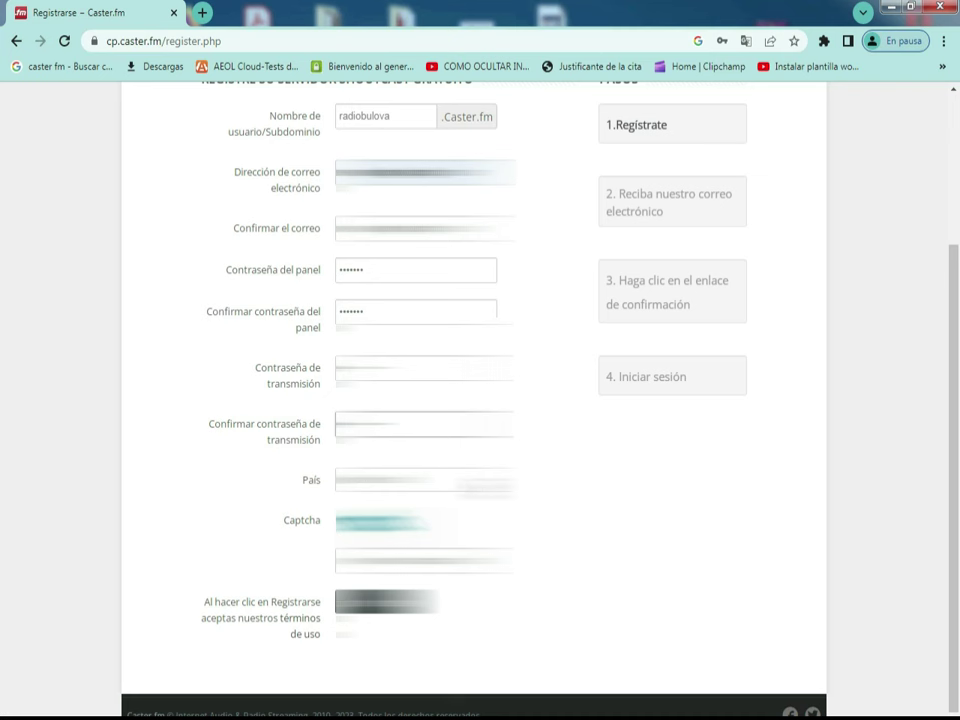
click(424, 481)
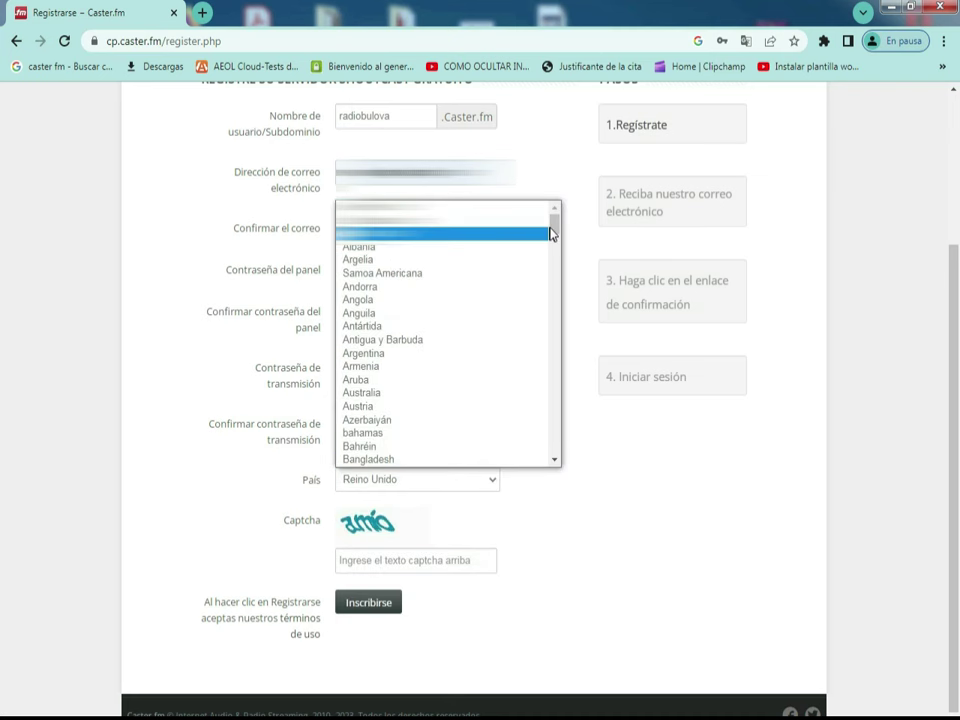
drag(553, 231, 530, 411)
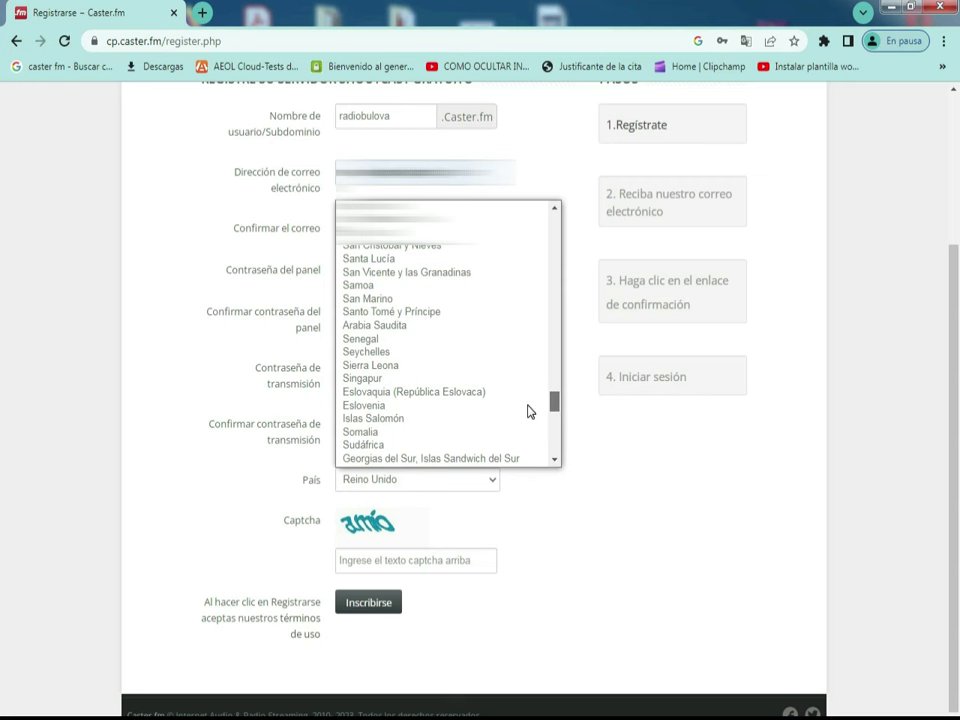
drag(529, 411, 530, 418)
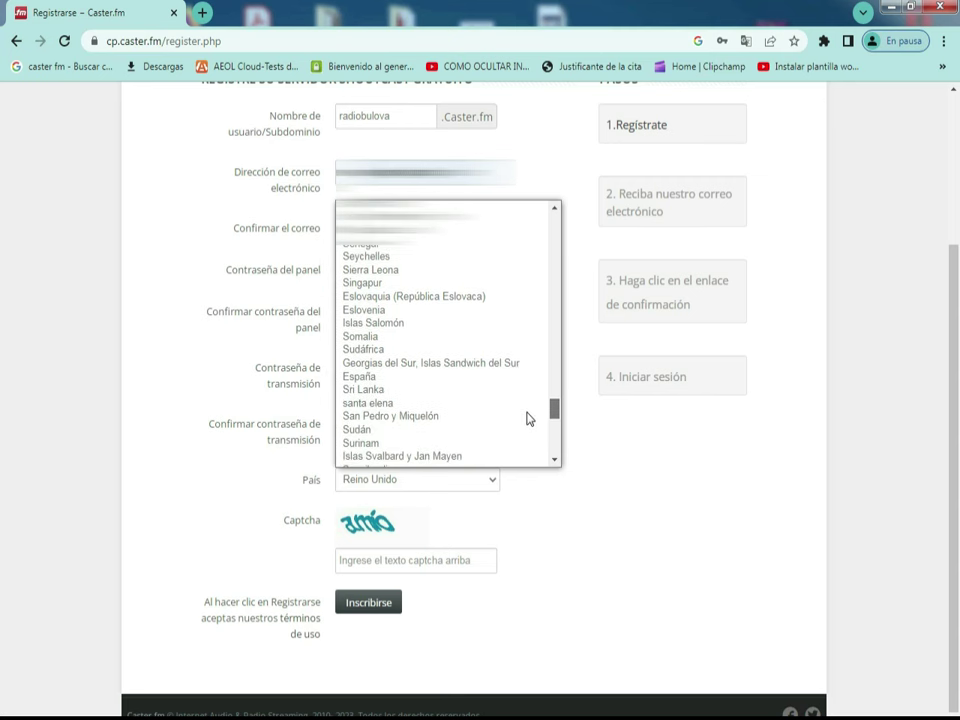
click(387, 377)
Step: Answer the captcha, submit the registration, save the password and decline page translation
click(370, 560)
text(a)
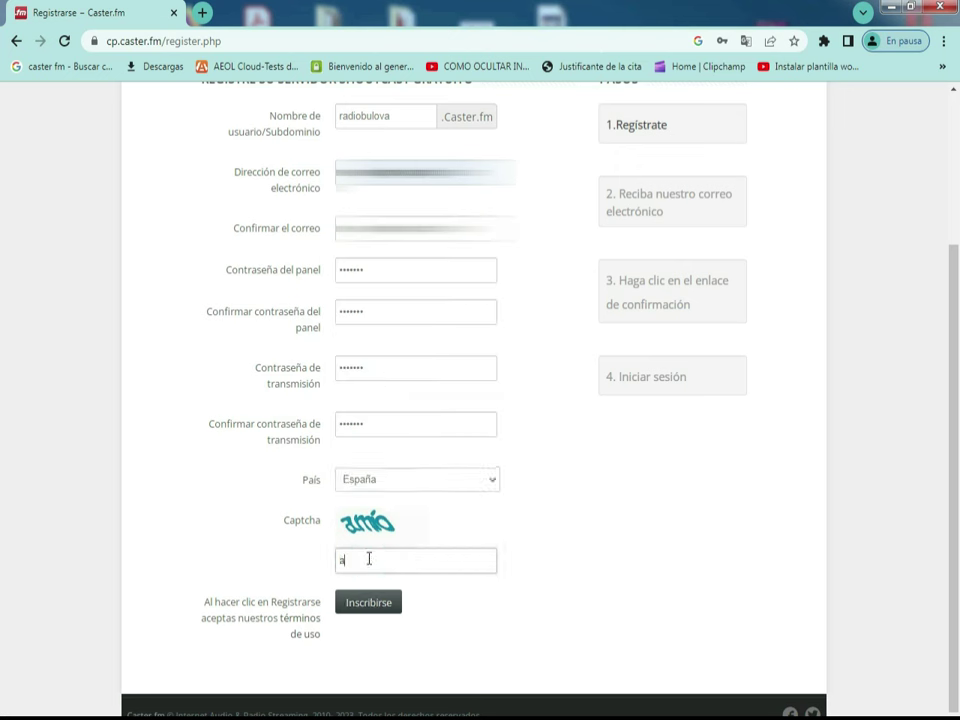
text(mio)
scroll(620, 604, down, 1)
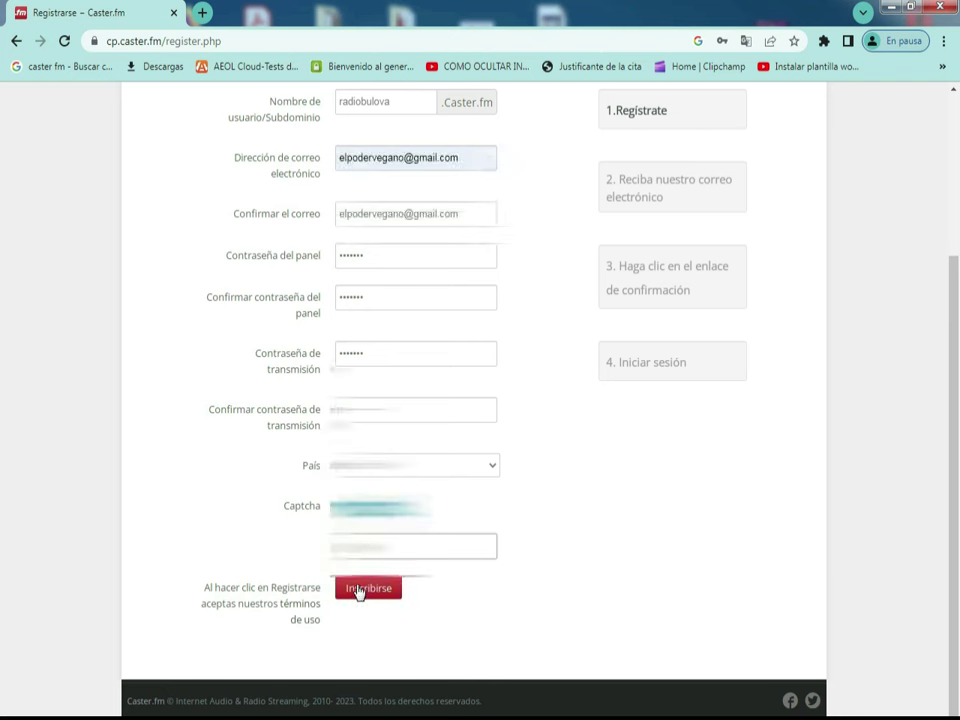
click(359, 589)
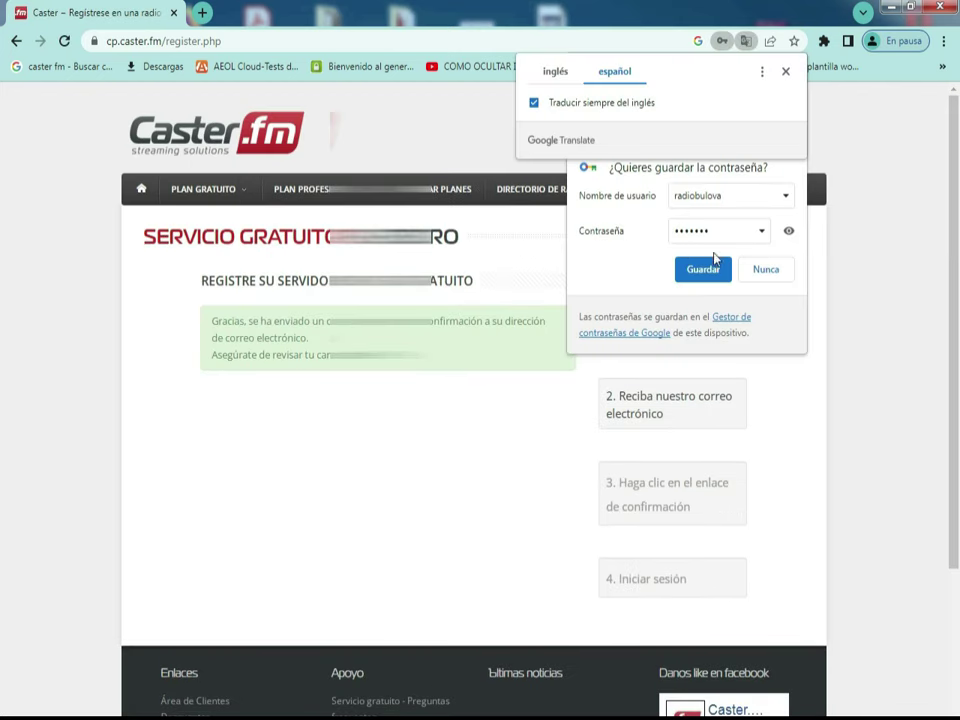
click(701, 270)
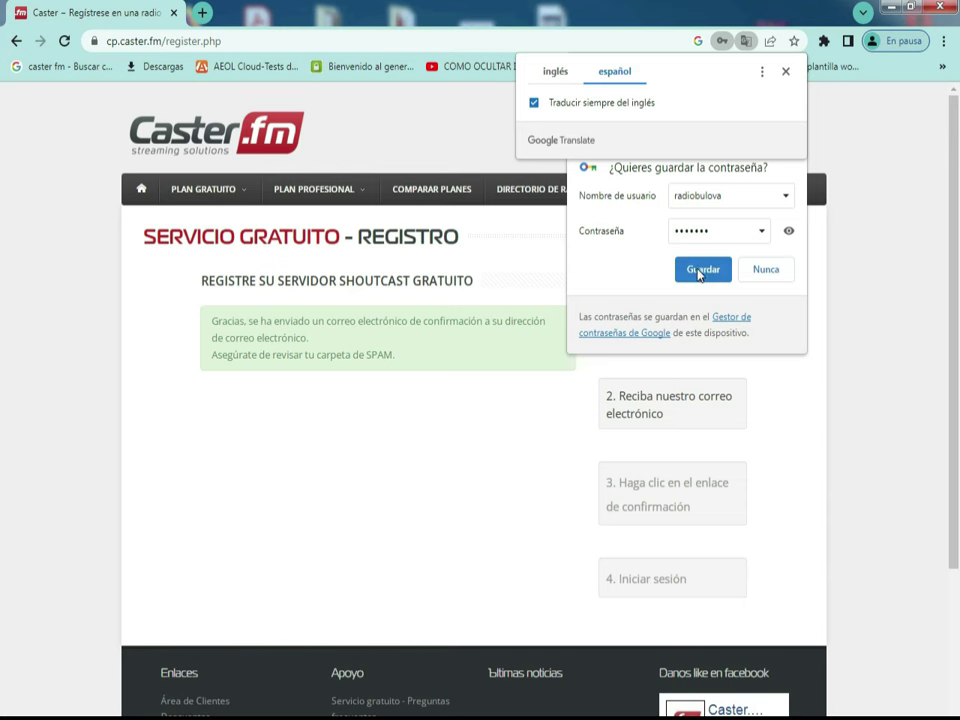
click(785, 72)
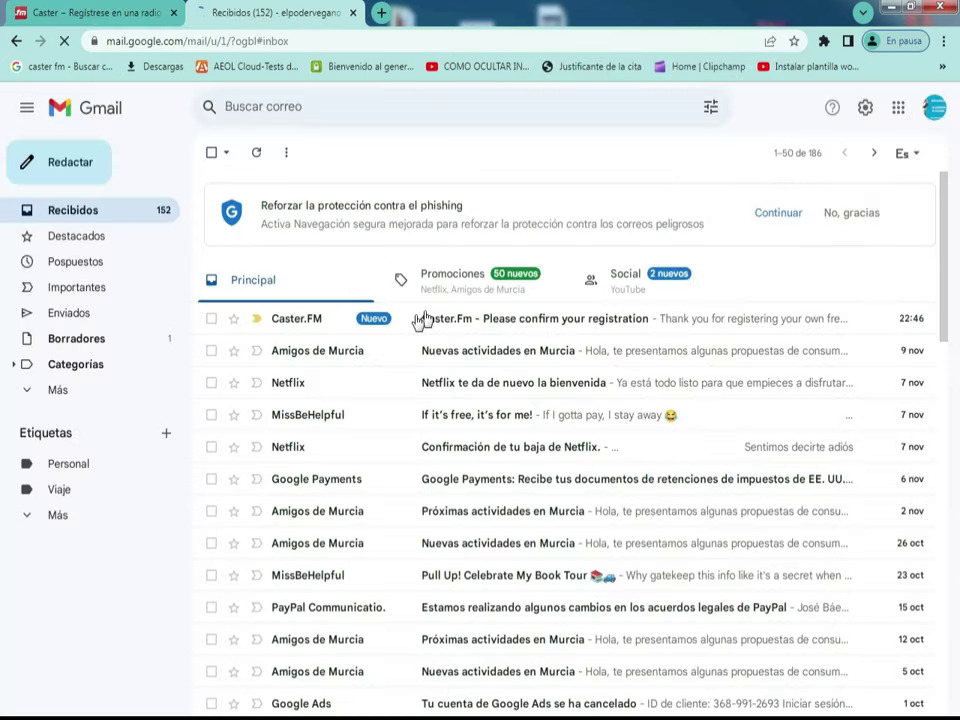
Step: Open the Caster.Fm 'Please confirm your registration' e-mail and follow its activation link
click(420, 320)
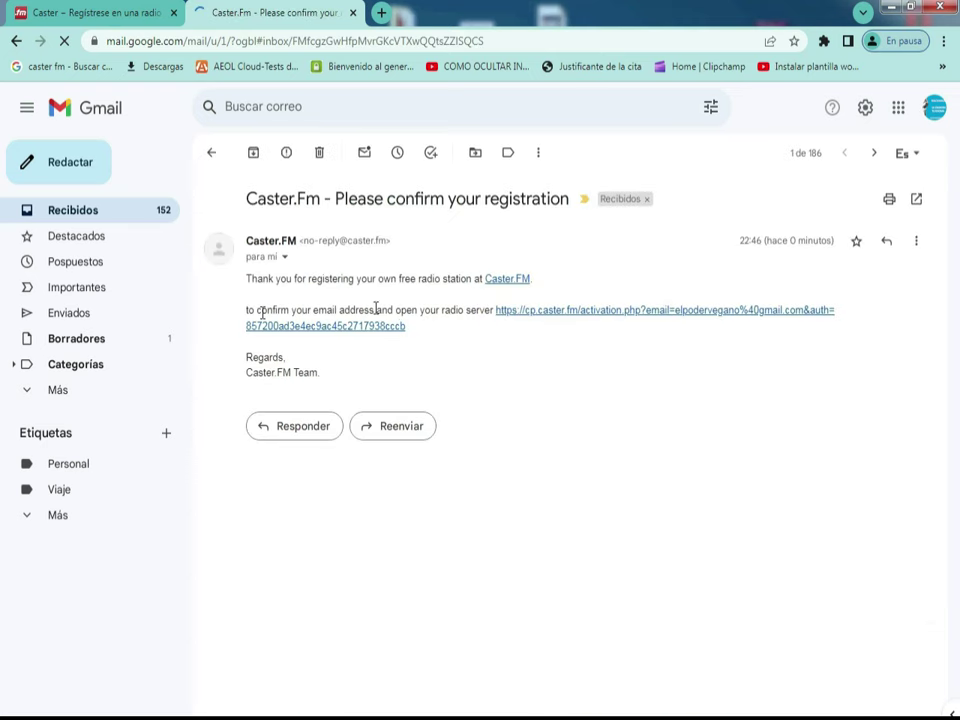
click(522, 314)
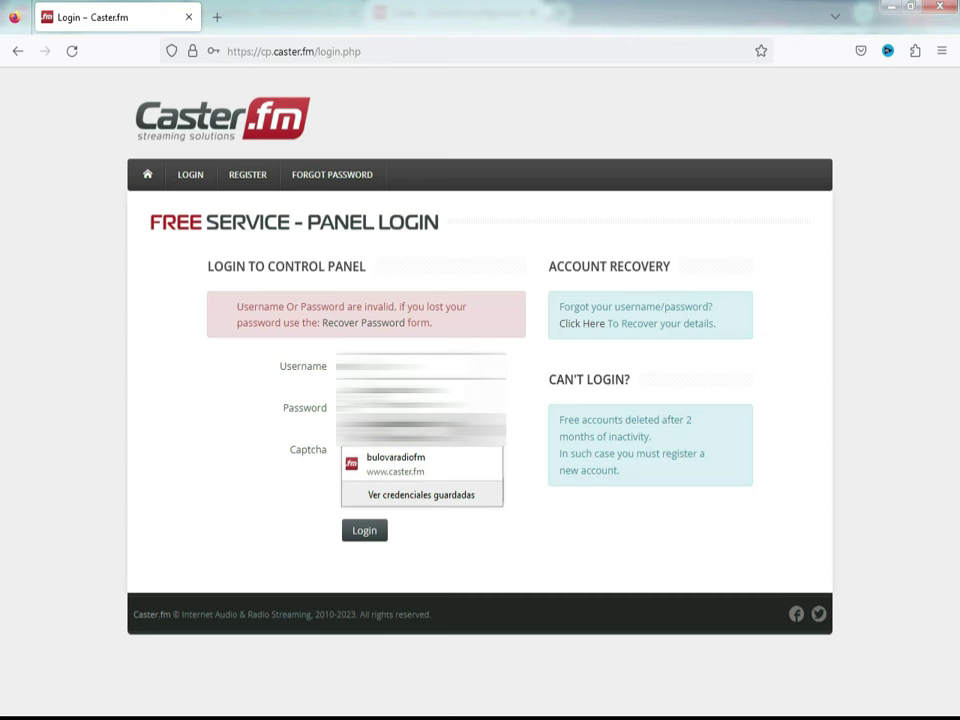
Step: Log in to the Caster.fm panel with the saved credentials and the captcha answer
key(Escape)
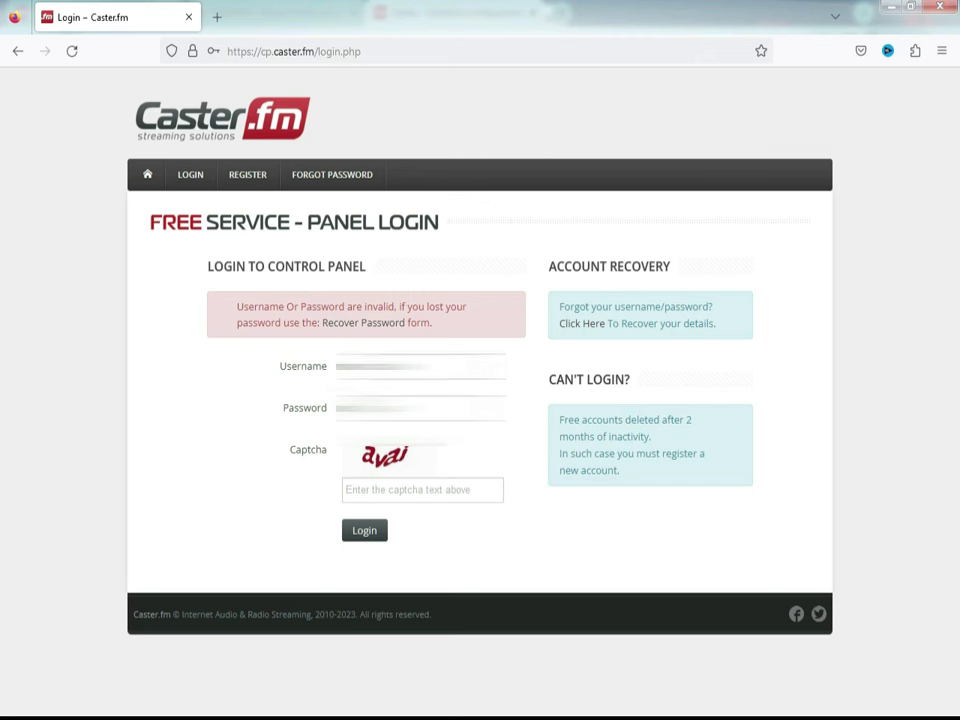
click(420, 407)
key(Escape)
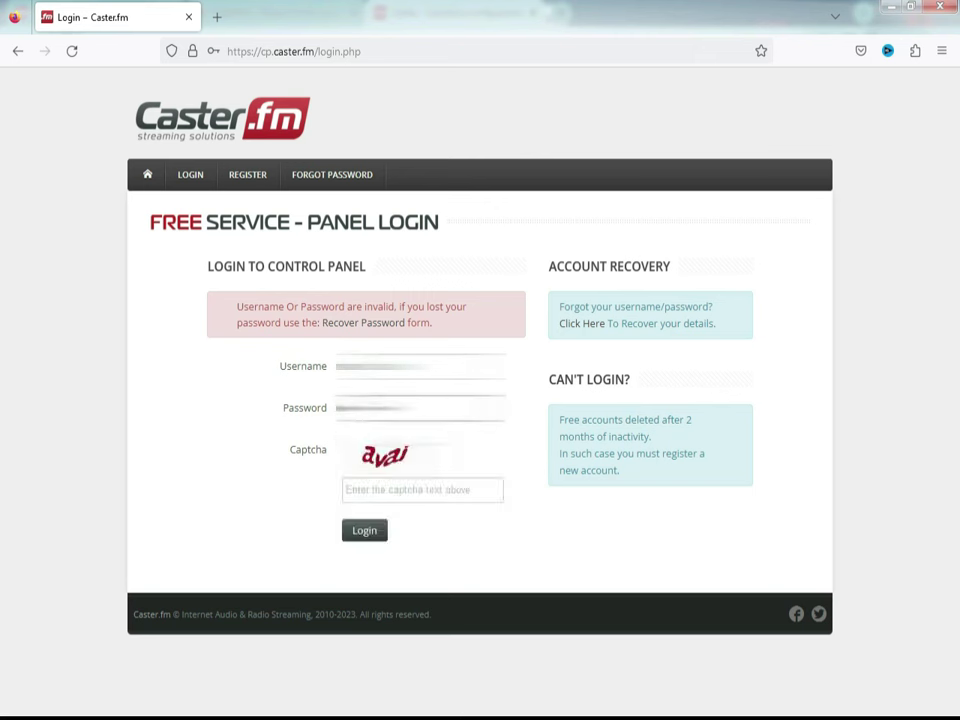
click(368, 489)
text(av)
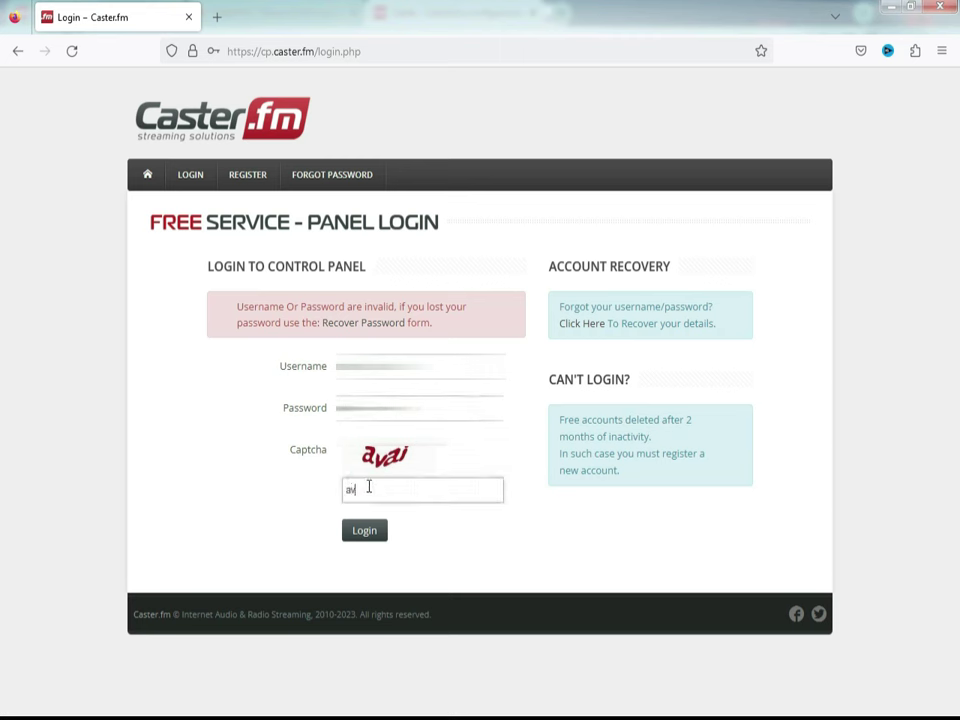
text(a)
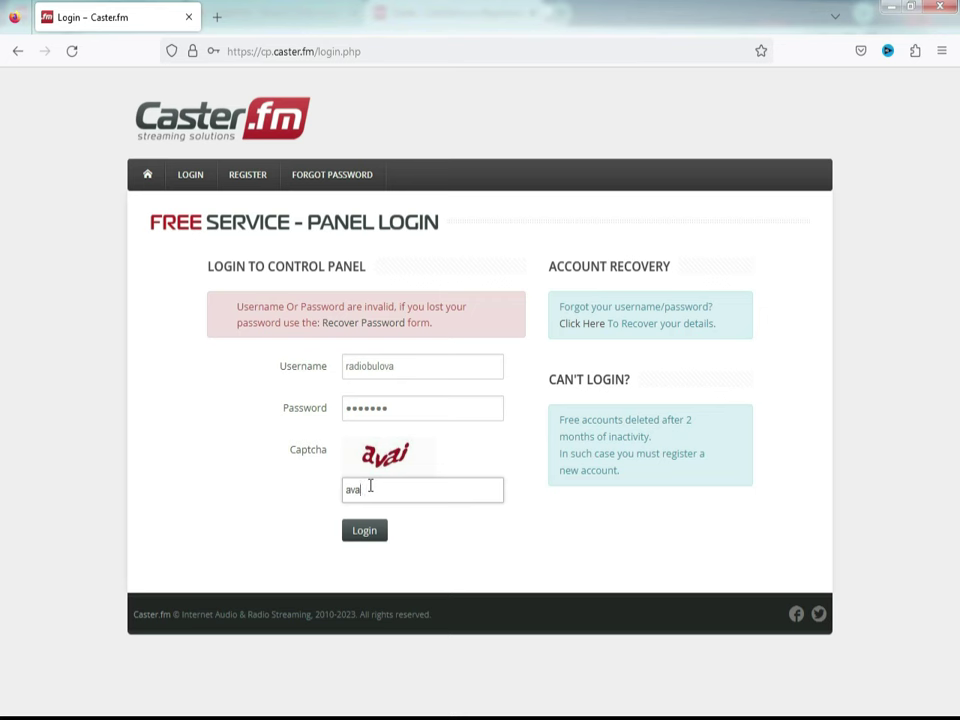
text(i)
click(373, 538)
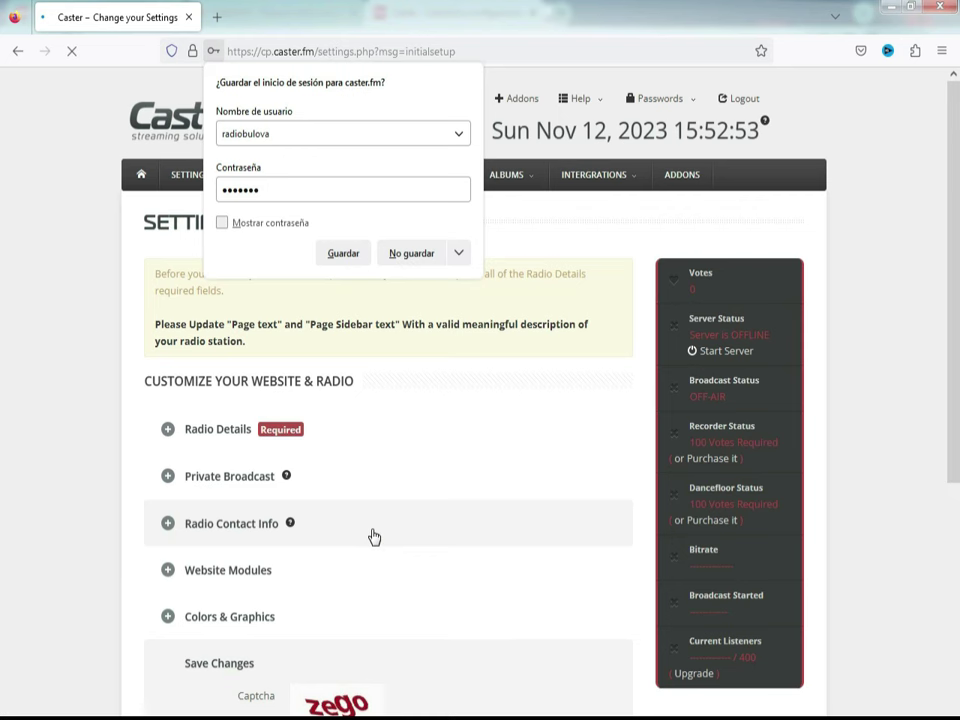
Step: Save the Caster.fm panel login in the browser's password prompt
click(344, 253)
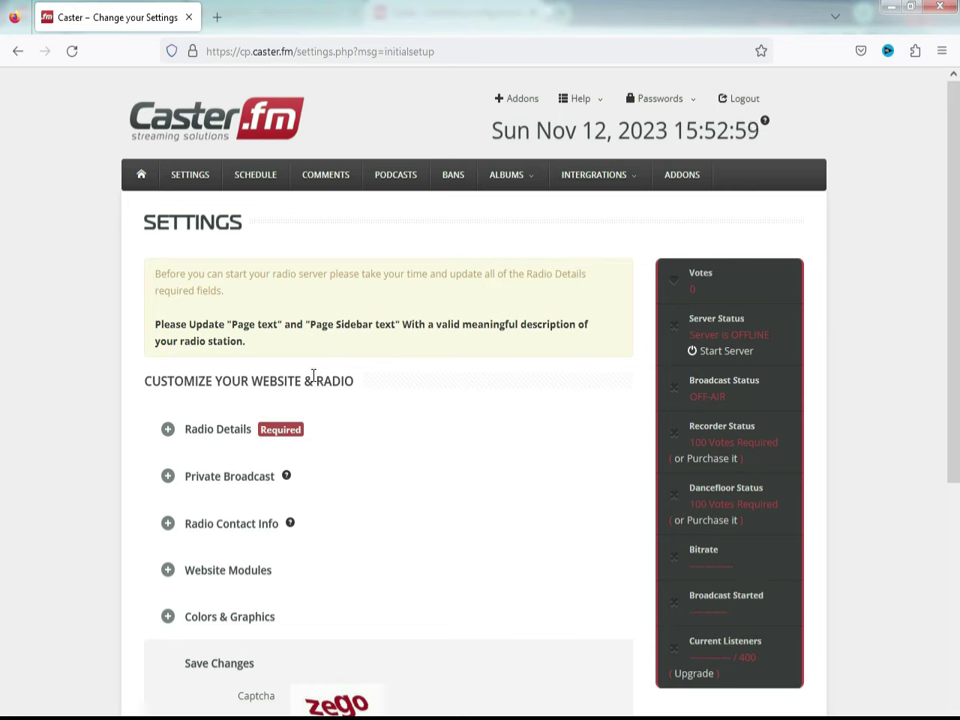
Step: Expand Radio Details and replace 'My Radio Name' with bulovaradio
click(283, 429)
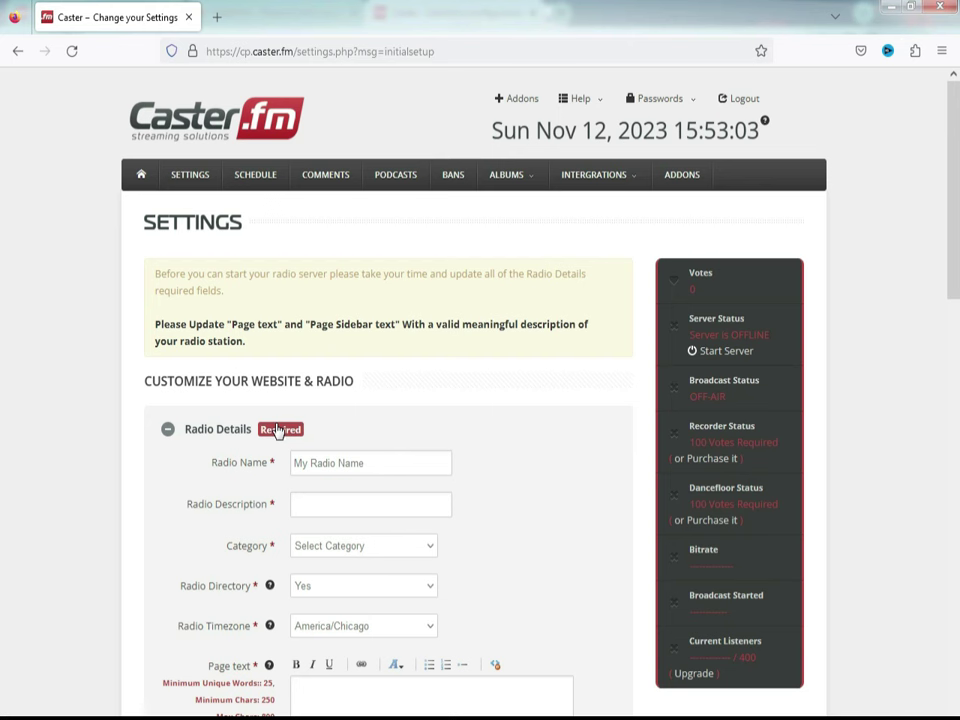
click(372, 462)
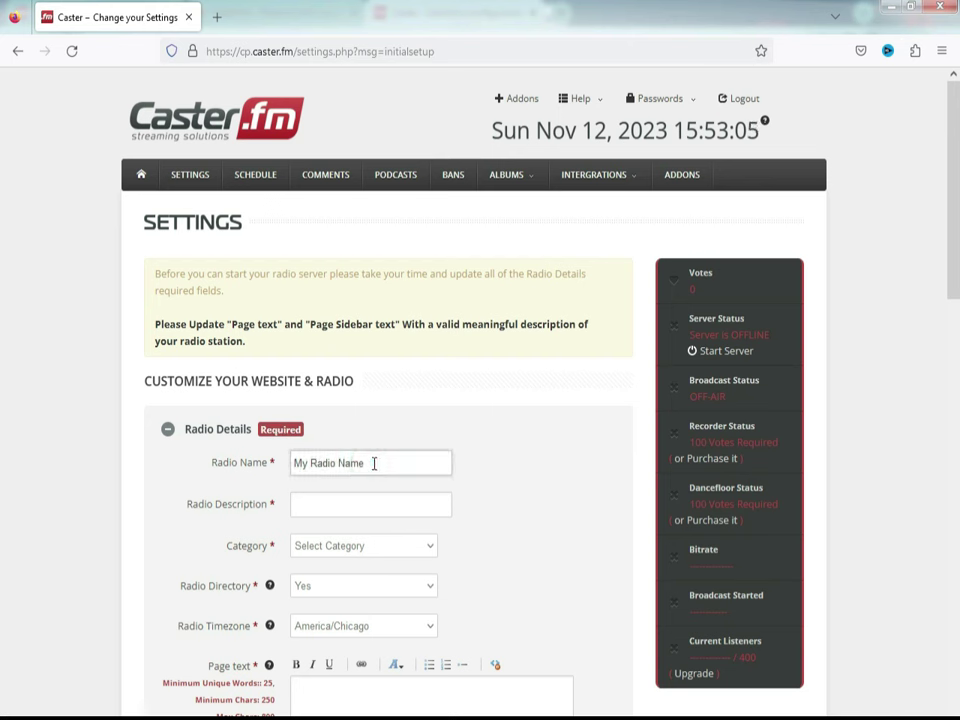
key(BackSpace)
key(BackSpace)
key(BackSpace)
key(BackSpace)
key(BackSpace)
key(BackSpace)
key(BackSpace)
key(BackSpace)
key(BackSpace)
key(BackSpace)
key(BackSpace)
key(BackSpace)
key(BackSpace)
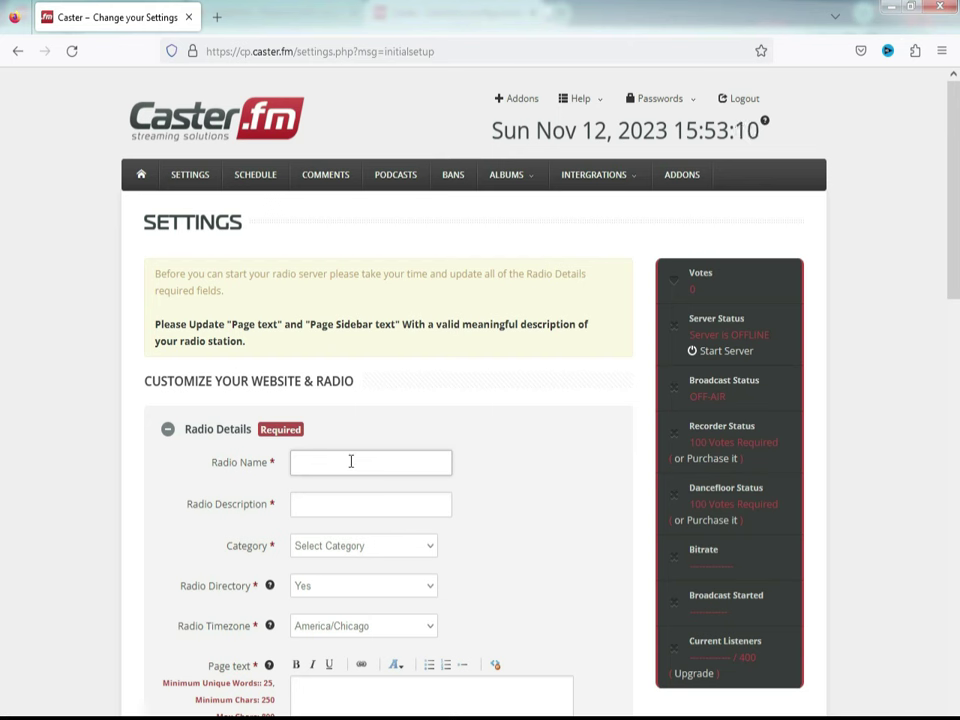
text(bulovaradio)
Step: Enter 'Emisoraonline' as the Radio Description, with a capital E
click(318, 505)
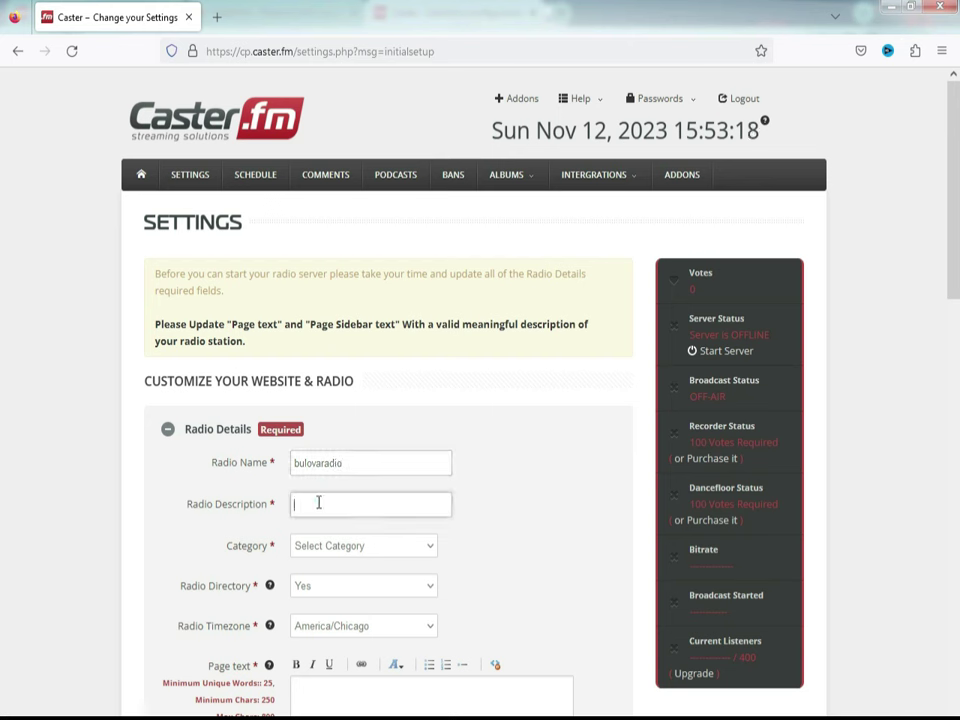
text(radio)
key(BackSpace)
key(BackSpace)
key(BackSpace)
key(BackSpace)
key(BackSpace)
text(mis)
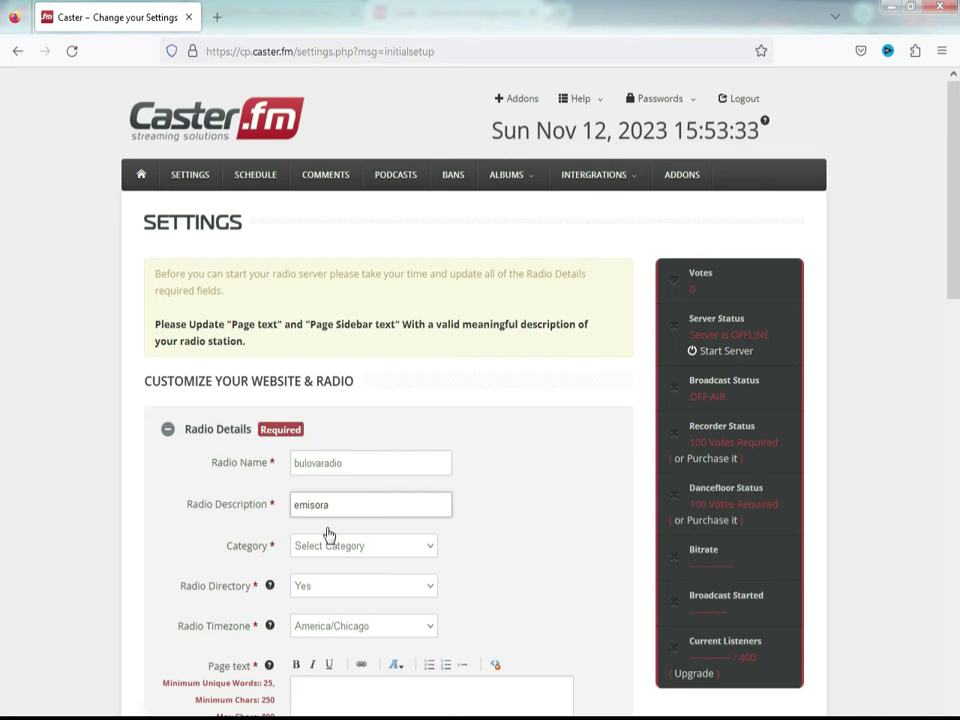
click(294, 505)
key(Delete)
text(E)
click(342, 506)
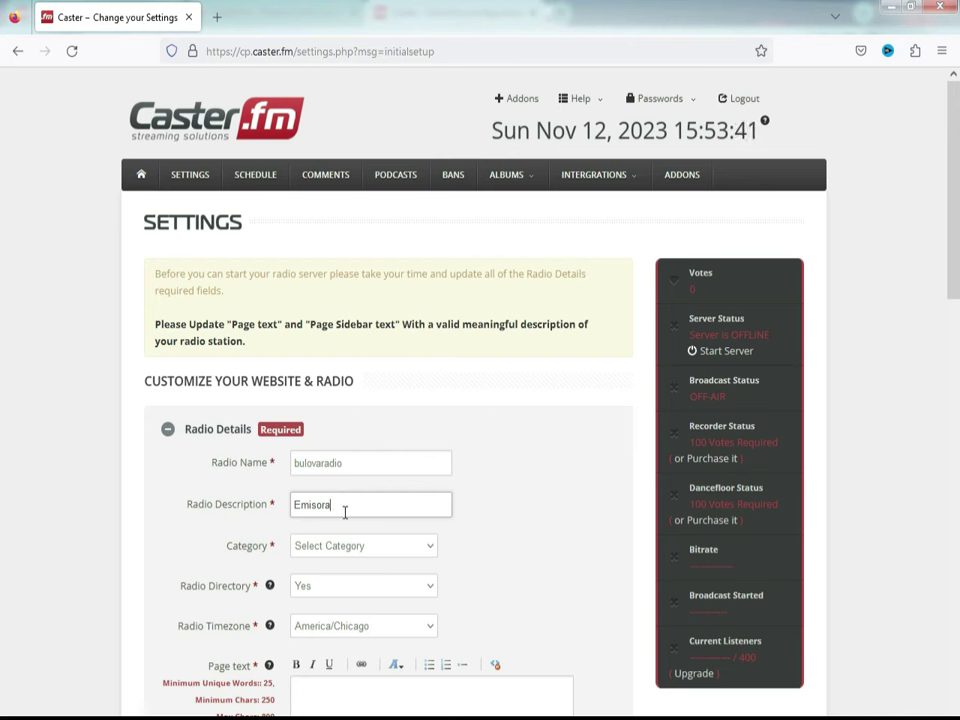
text(online)
click(329, 505)
Step: Set Category to Music and keep Radio Directory at Yes
click(428, 545)
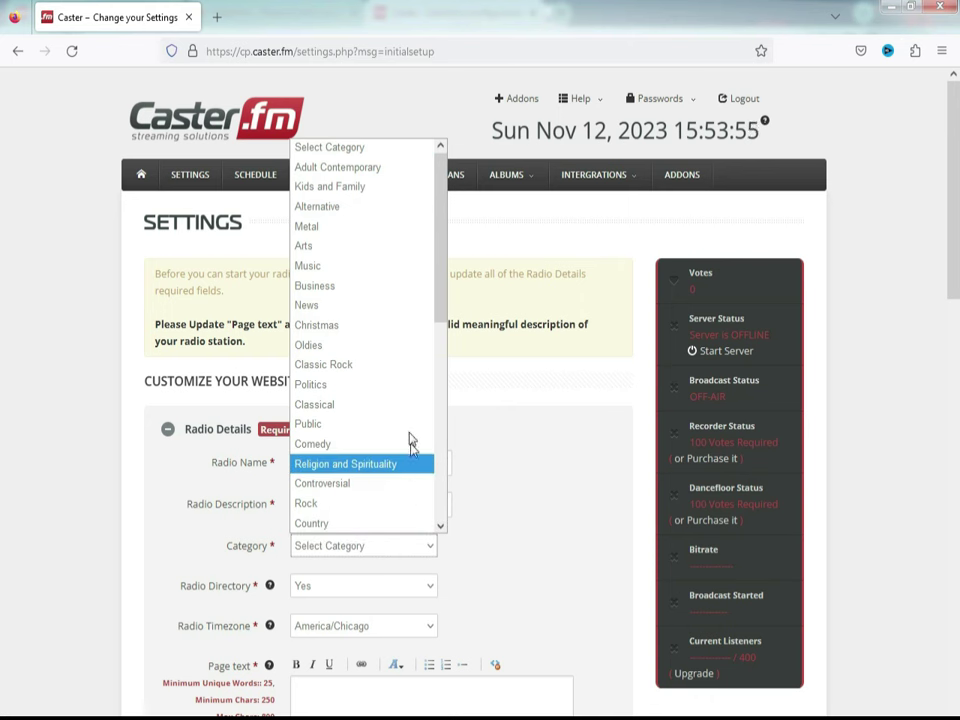
click(310, 265)
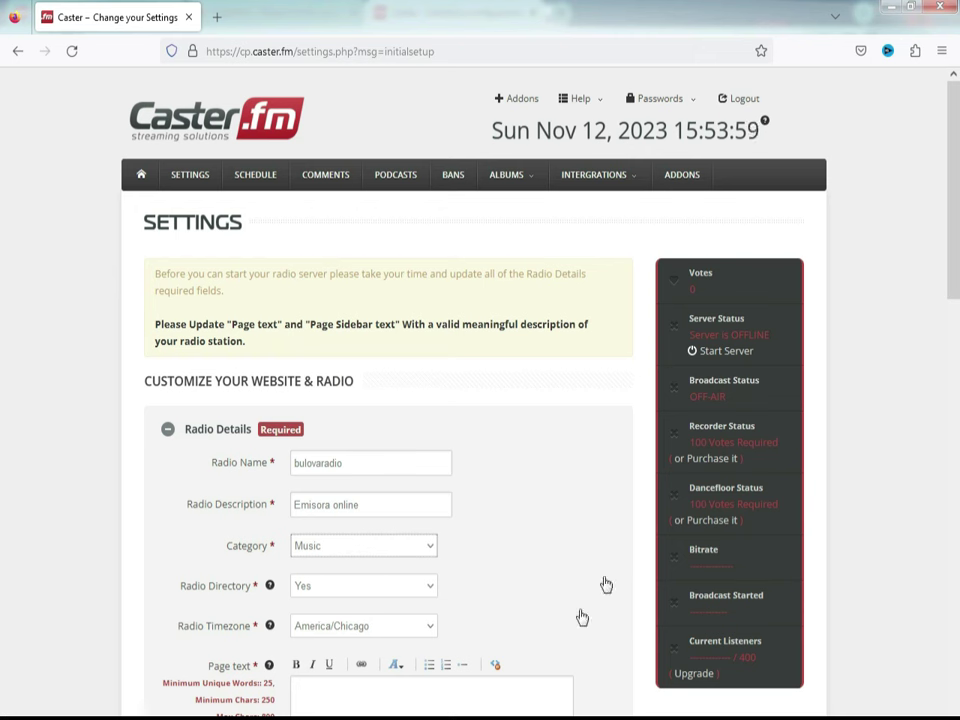
click(428, 590)
click(428, 590)
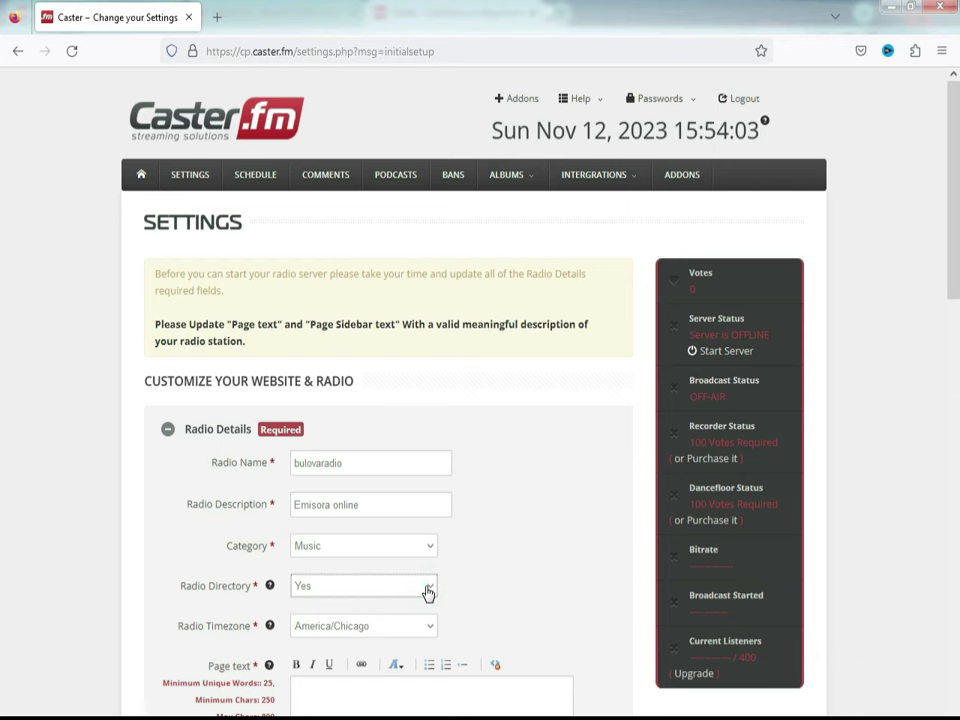
Step: Set the Radio Timezone to Europe/Berlin
scroll(510, 598, down, 3)
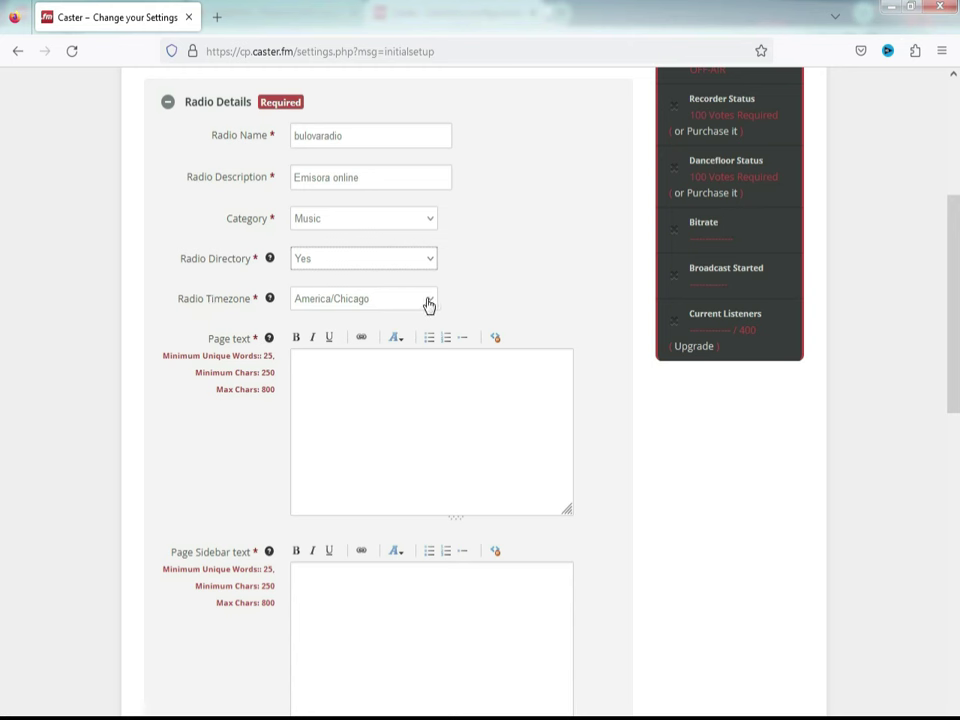
click(428, 302)
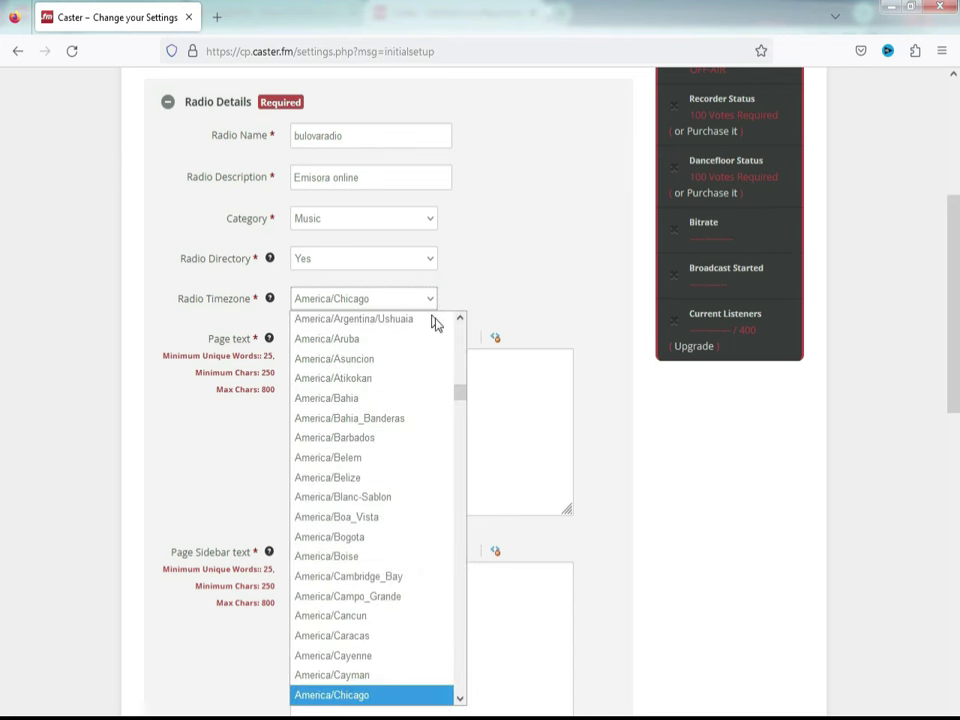
drag(462, 400, 468, 630)
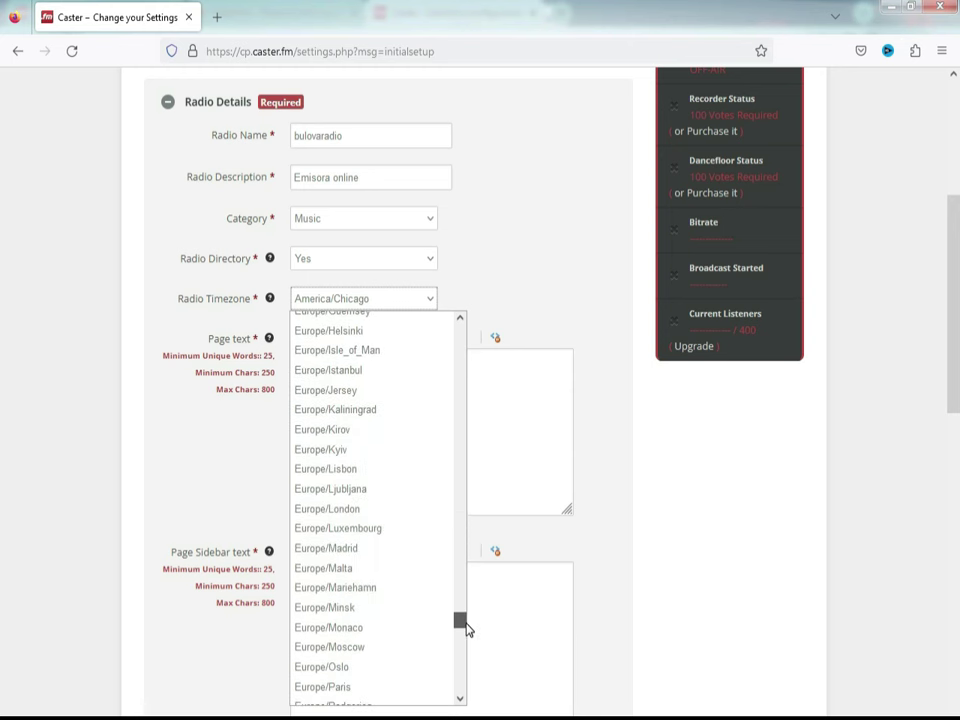
mouse_move(468, 630)
mouse_down()
mouse_move(467, 660)
mouse_move(463, 594)
mouse_move(463, 612)
mouse_up()
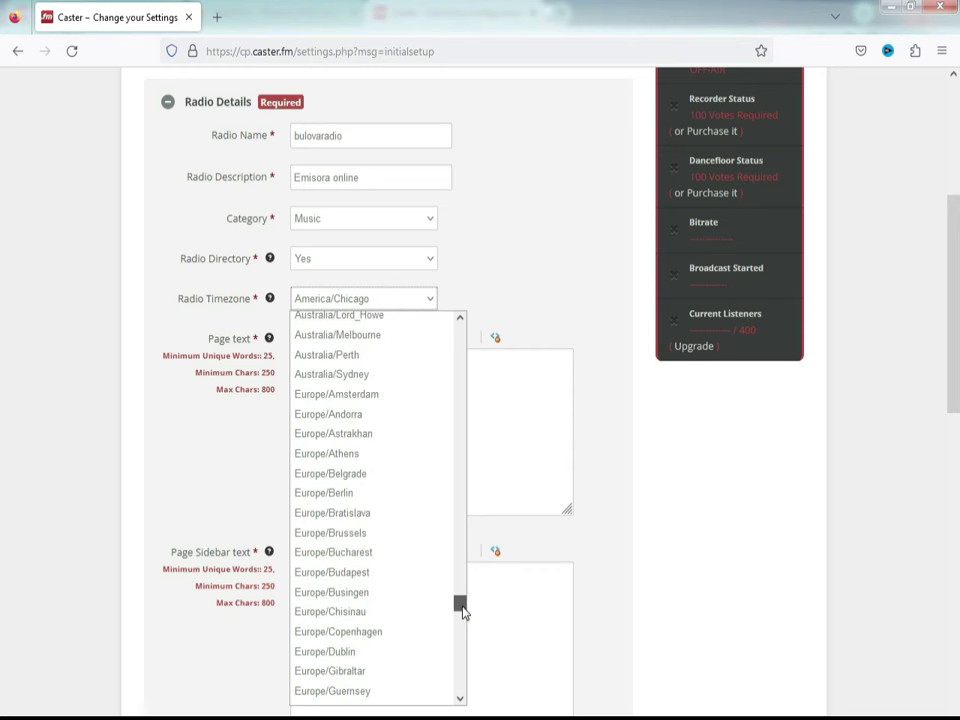
click(318, 493)
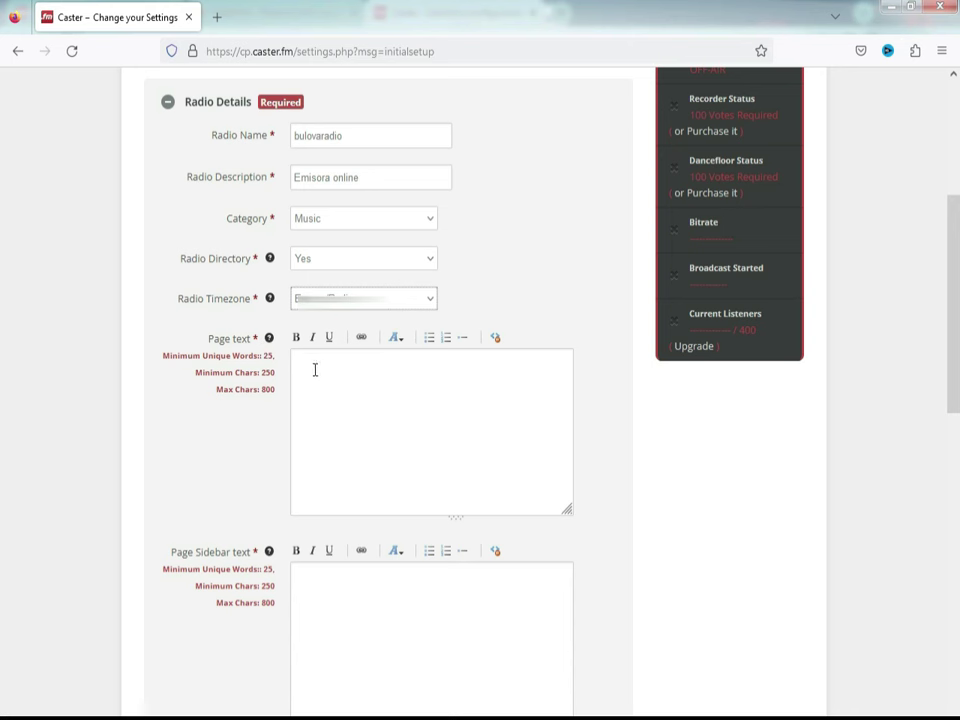
Step: Type 'Emisora online de madrid' in the Page text box, then move to Page Sidebar text
click(314, 370)
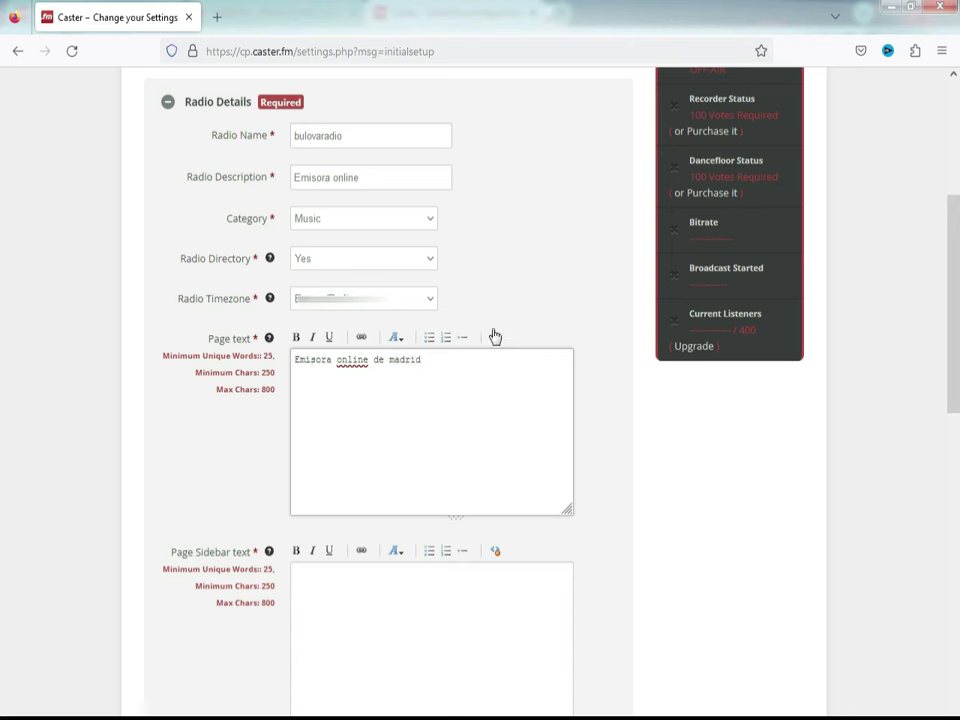
click(313, 587)
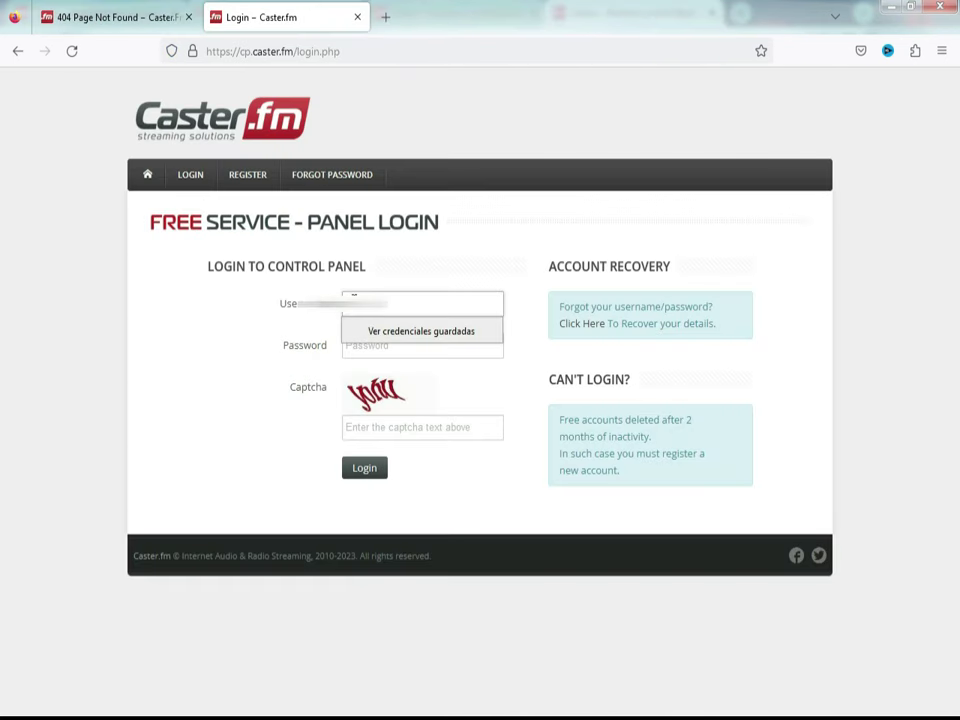
Step: Log in to the control panel with the station username, password and captcha code
text(jimafm)
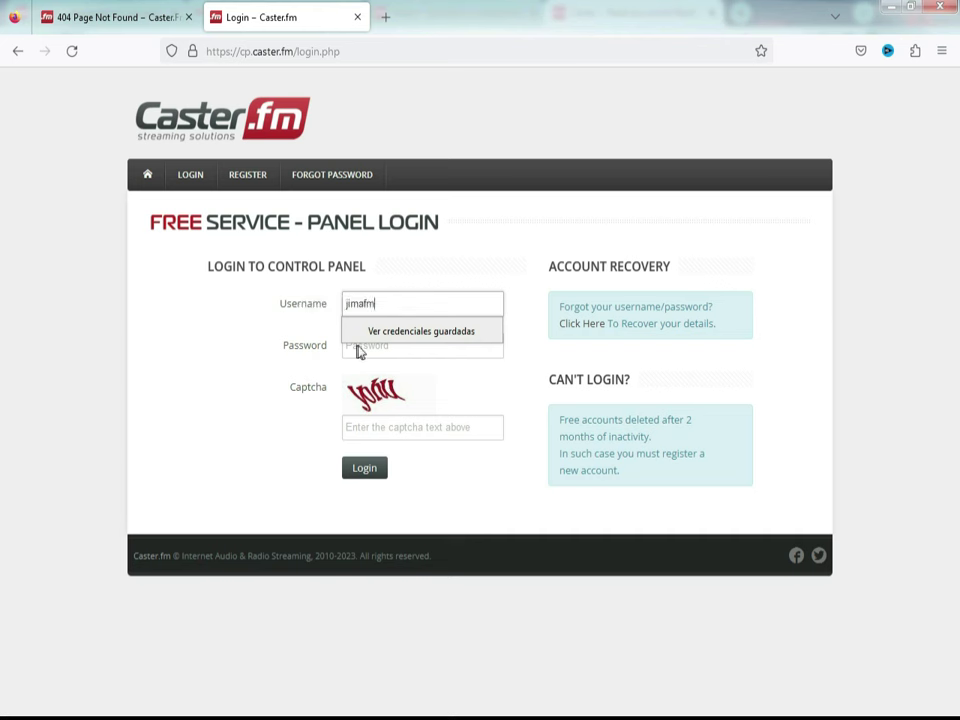
click(362, 345)
text(********)
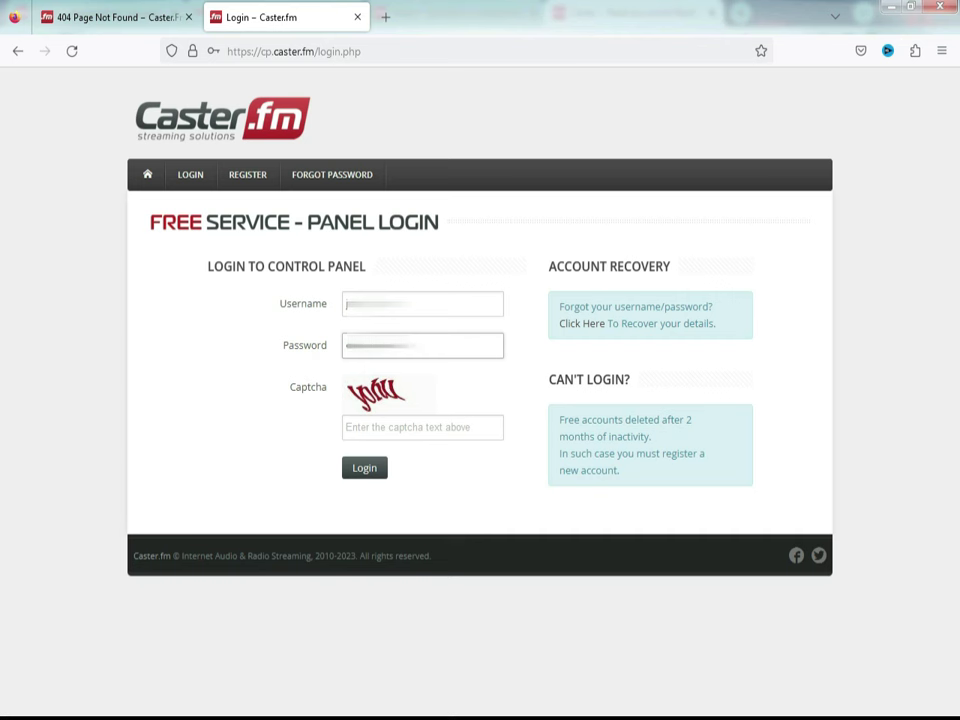
click(354, 428)
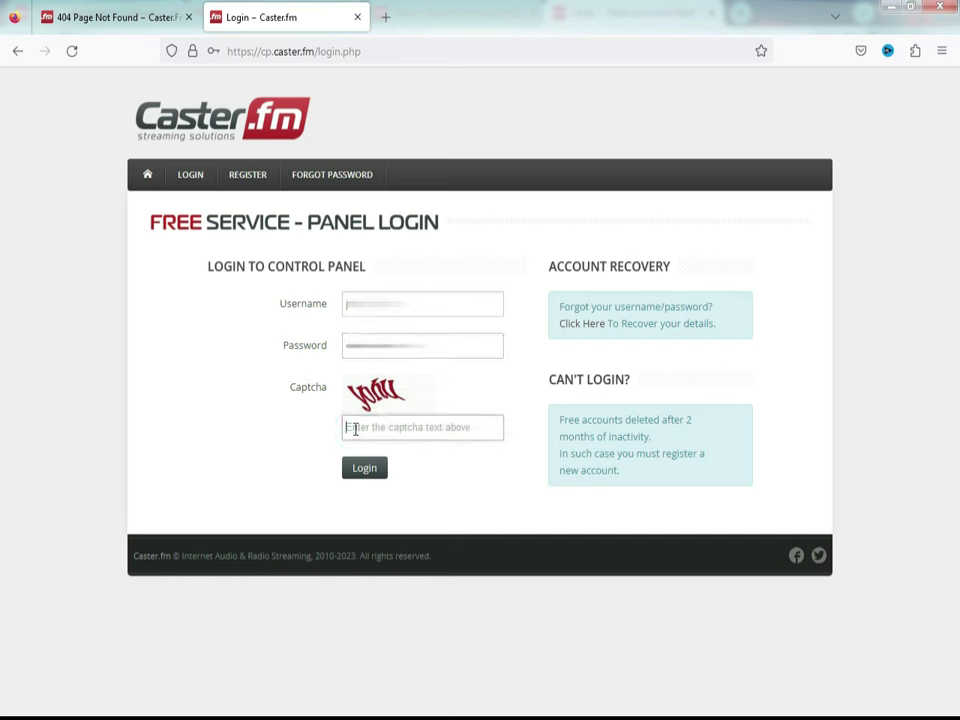
text(yo)
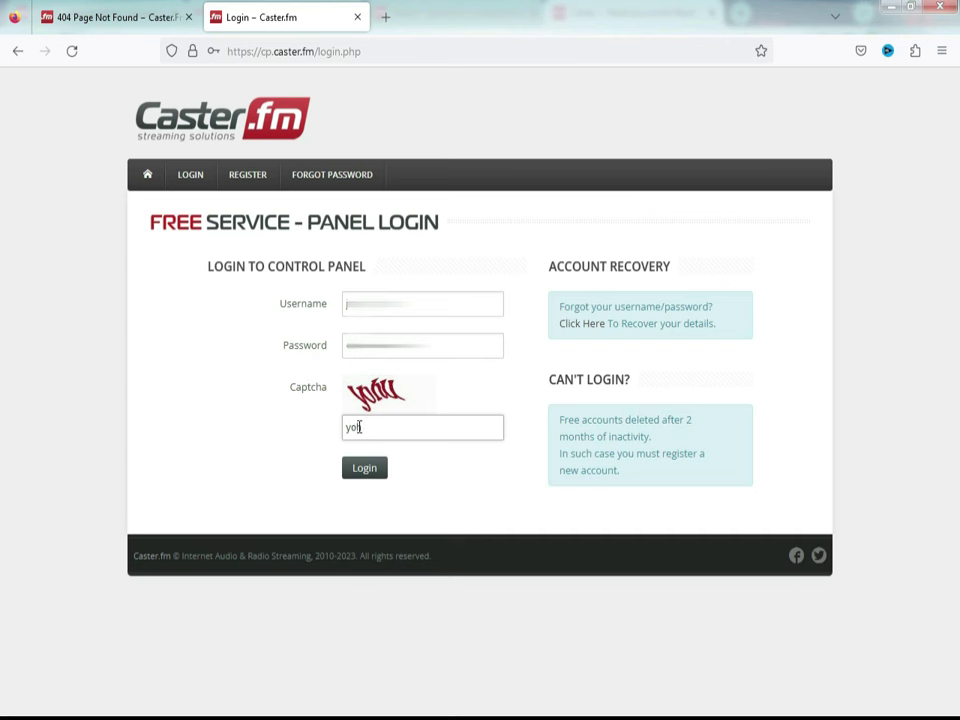
text(hu)
click(364, 470)
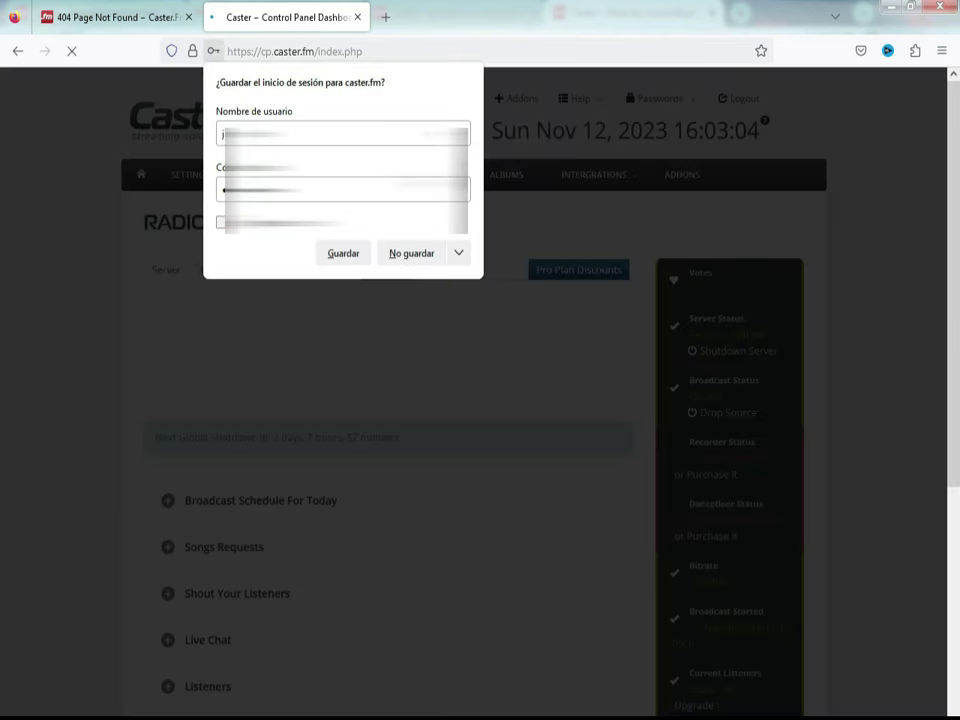
Step: Save the login, dismiss the Pro Plan offer, and view server details (port 46806, /listen.mp3)
click(342, 254)
click(645, 499)
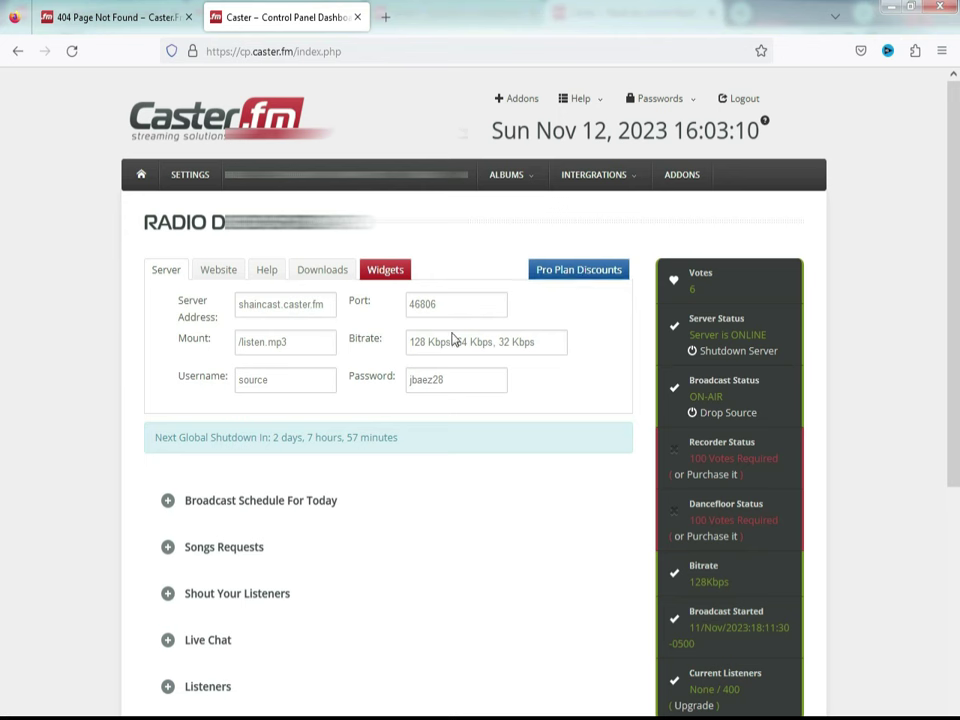
click(170, 272)
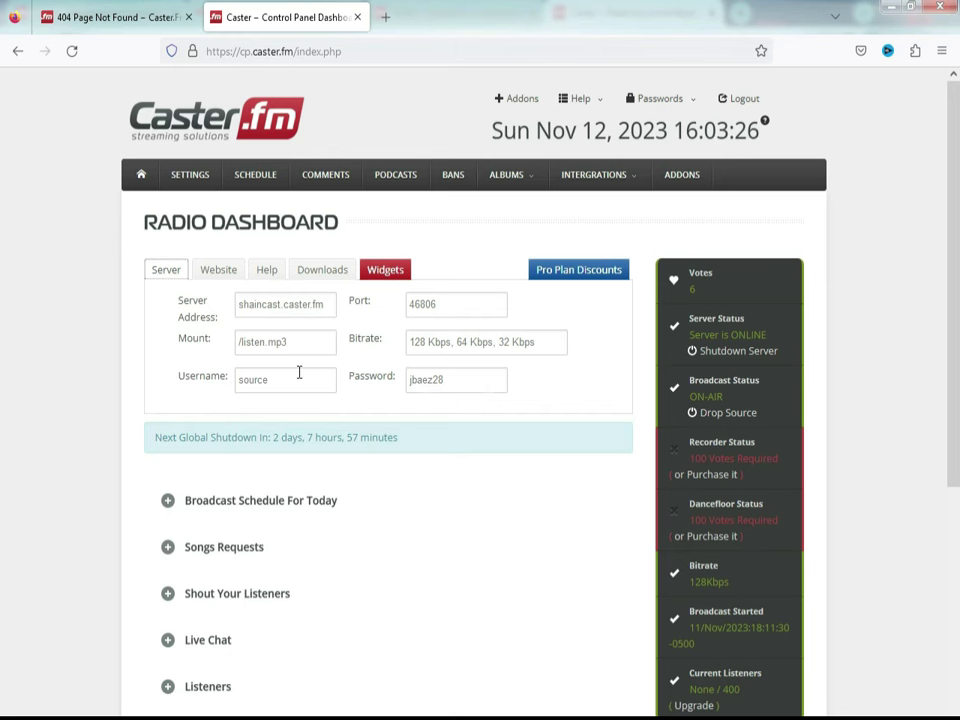
click(388, 278)
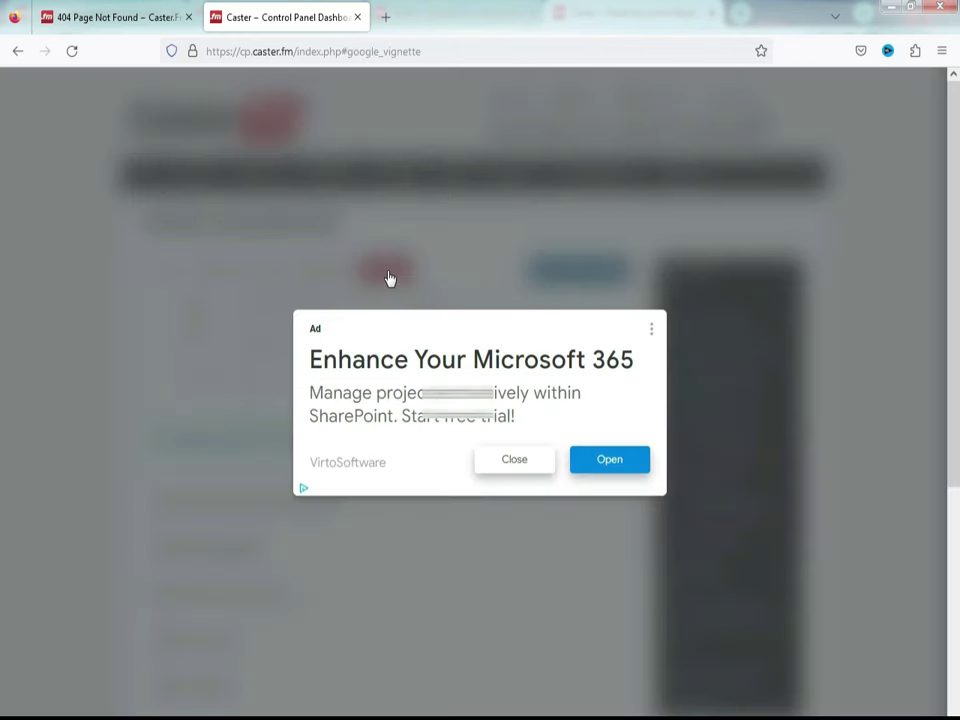
click(508, 457)
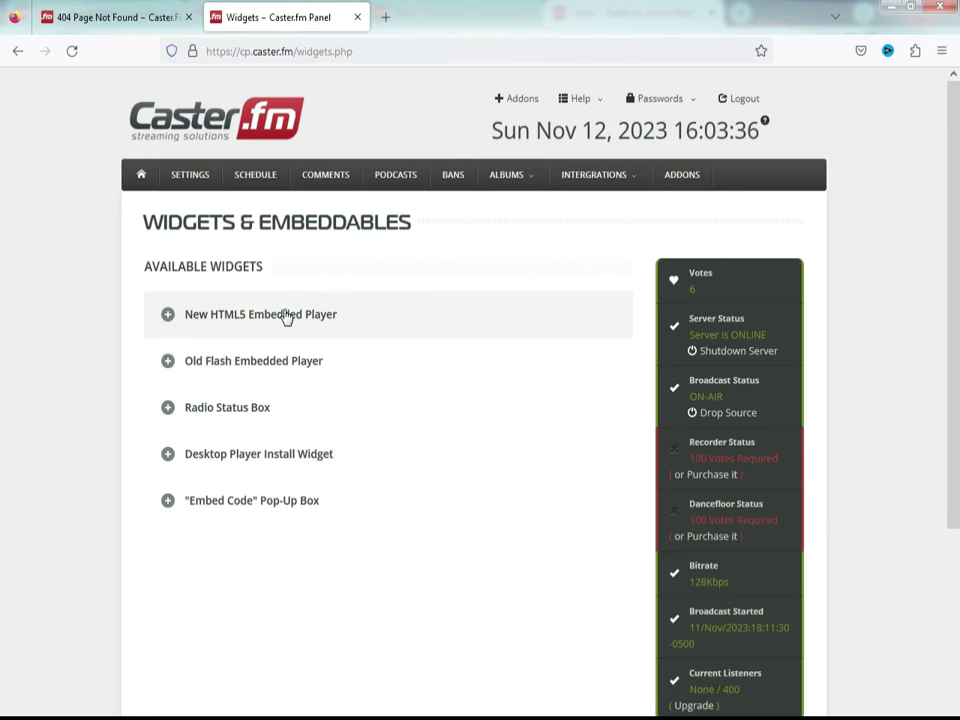
click(14, 54)
click(15, 52)
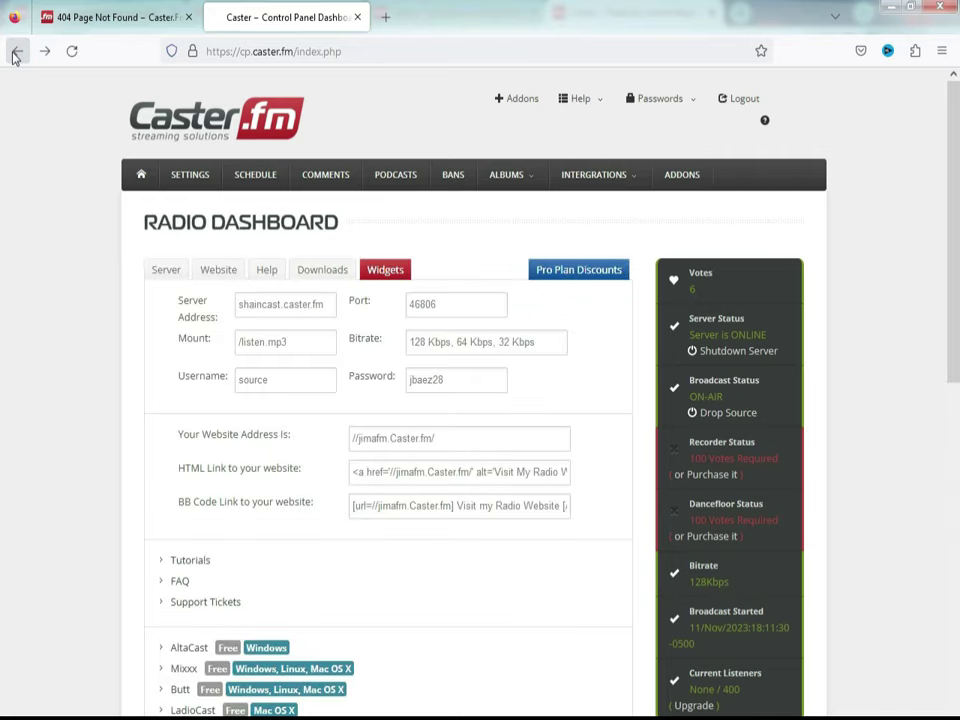
click(649, 501)
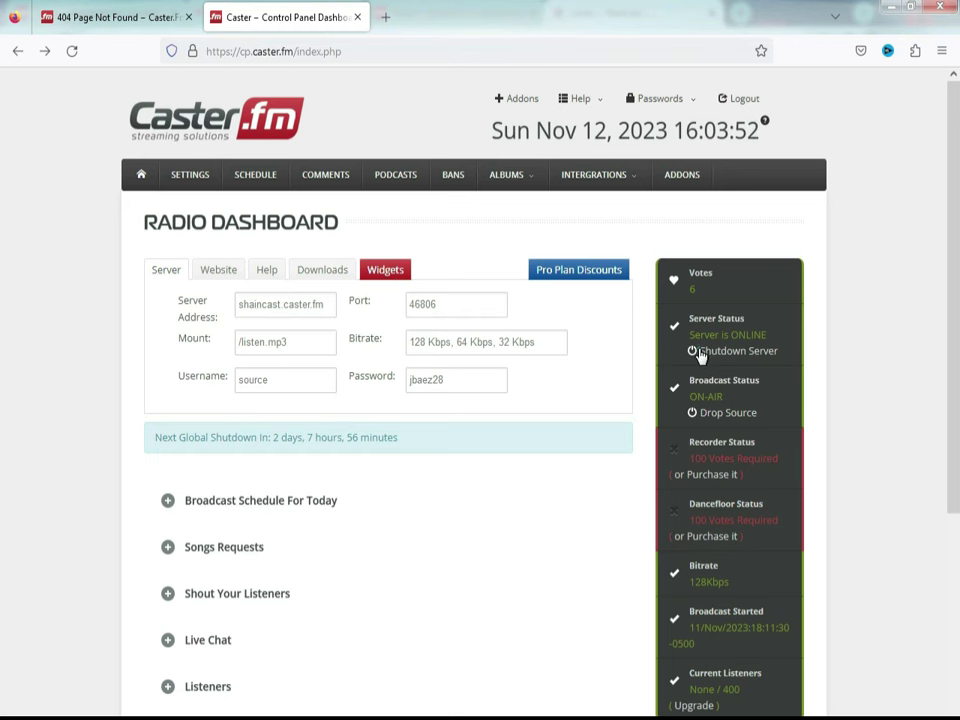
Step: Shut down the radio server by entering the captcha, then dismiss the Go Pro popup
click(700, 352)
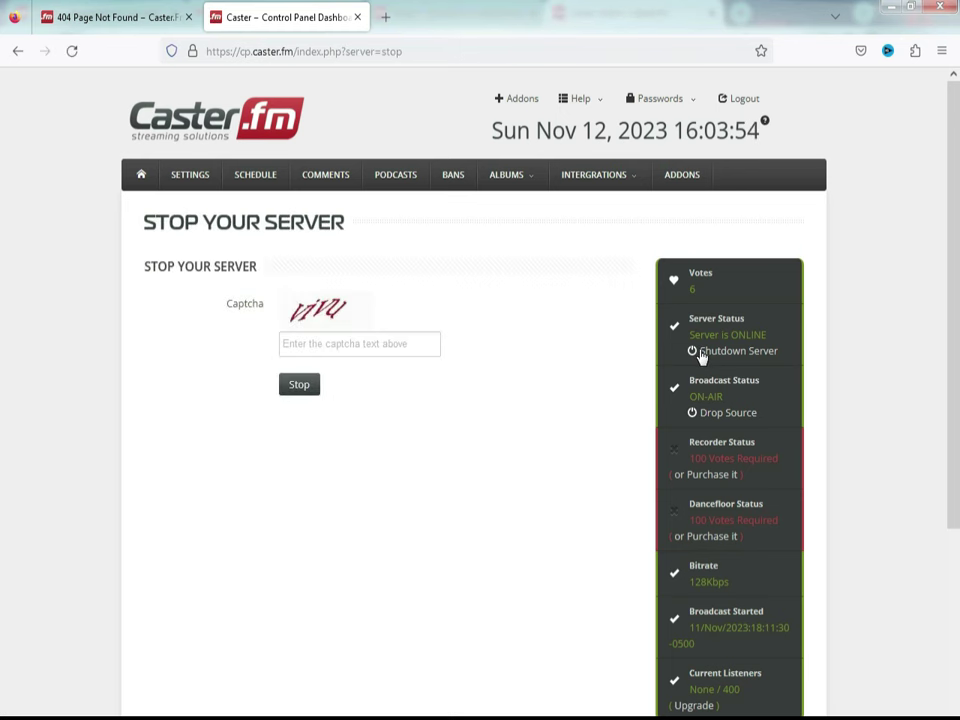
click(350, 342)
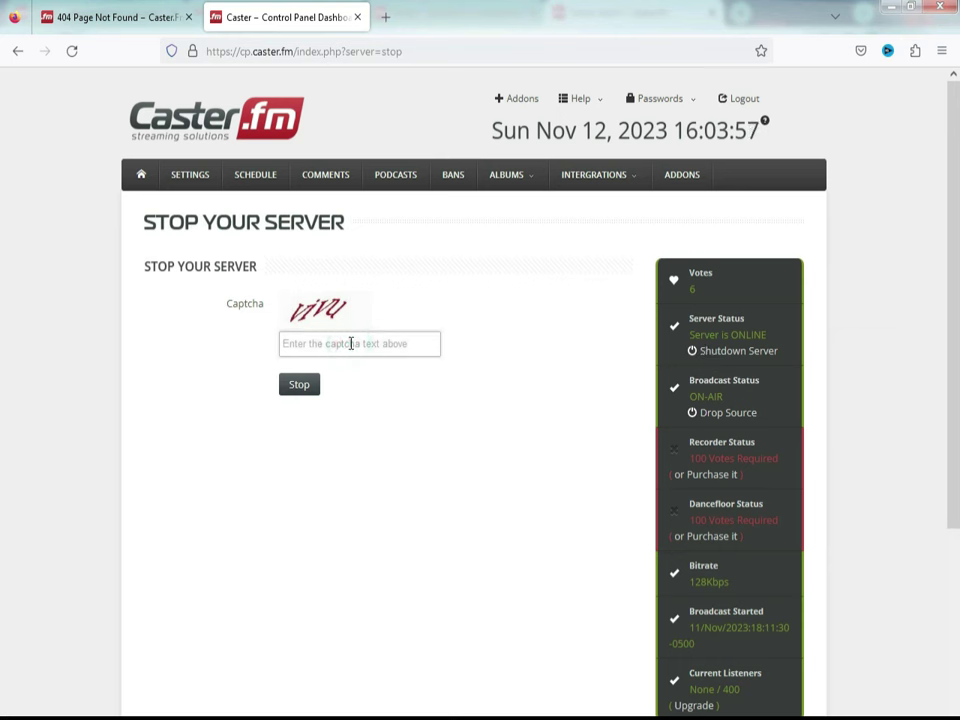
text(vivu)
click(294, 386)
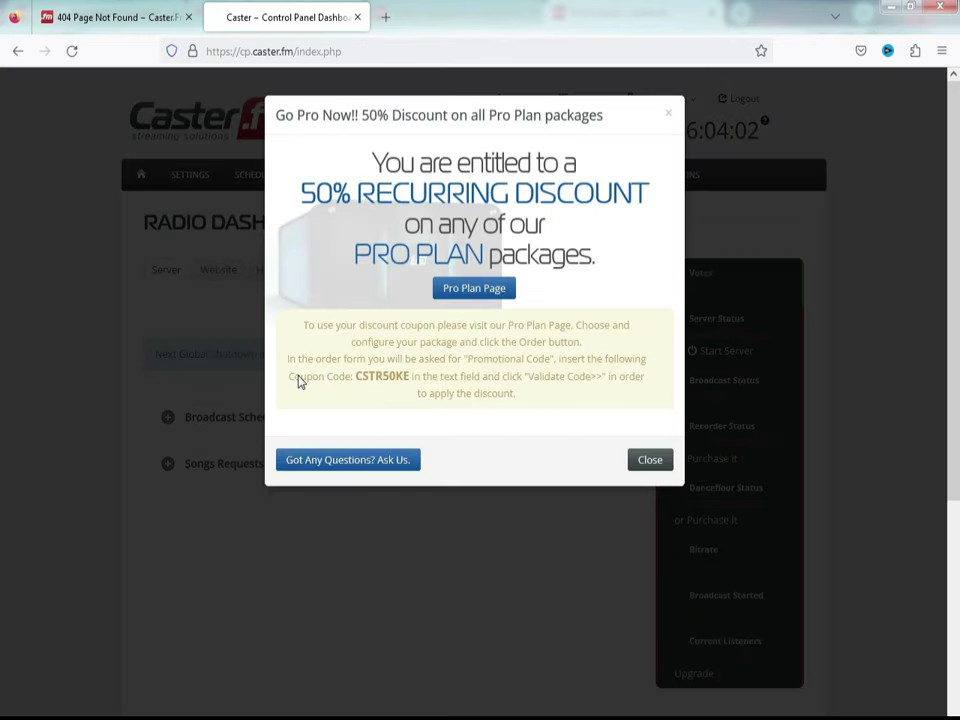
click(650, 460)
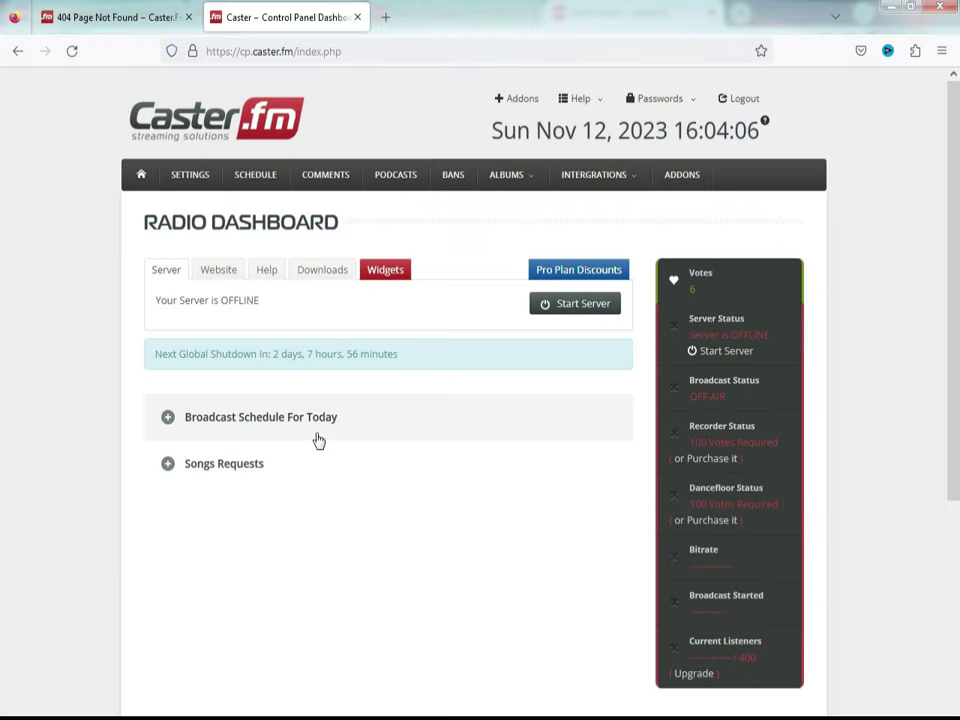
Step: Start the radio server again with the captcha so it reads ONLINE
click(555, 307)
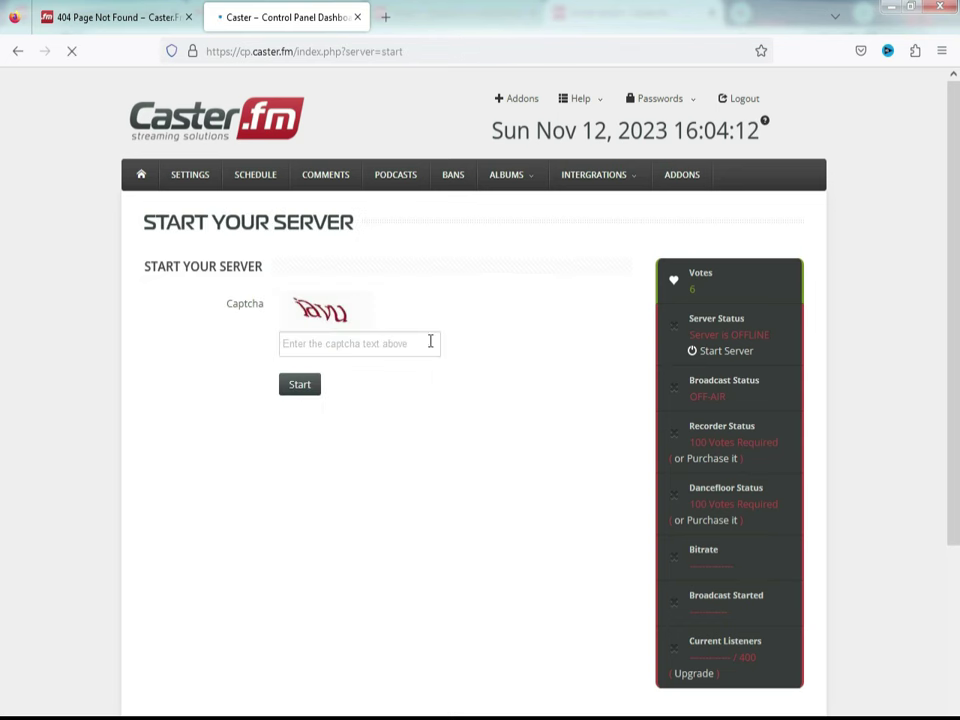
click(331, 343)
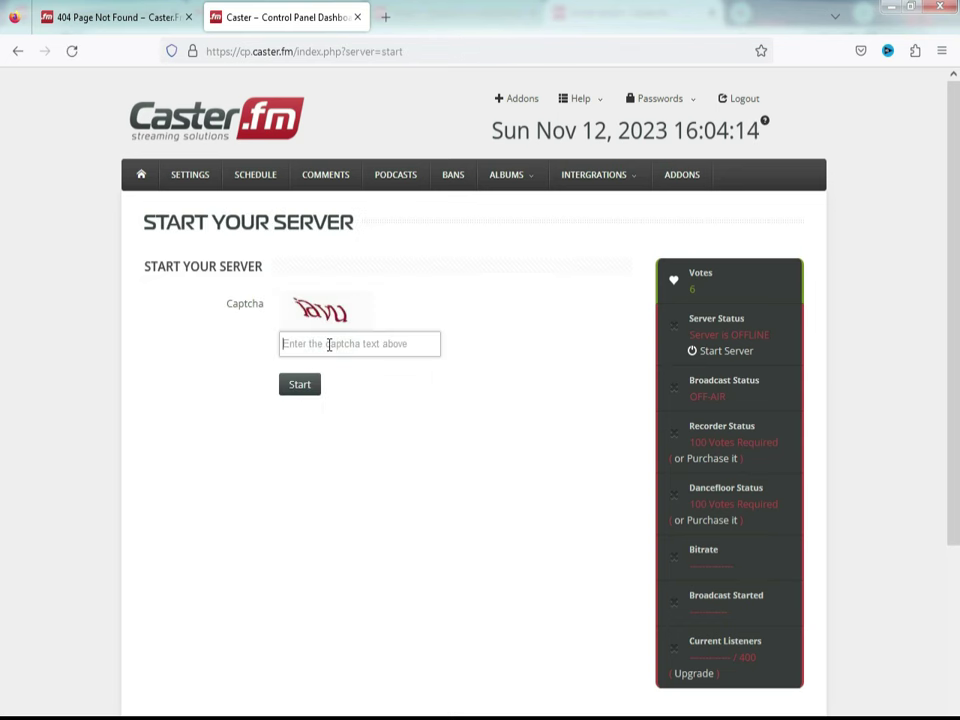
text(tav)
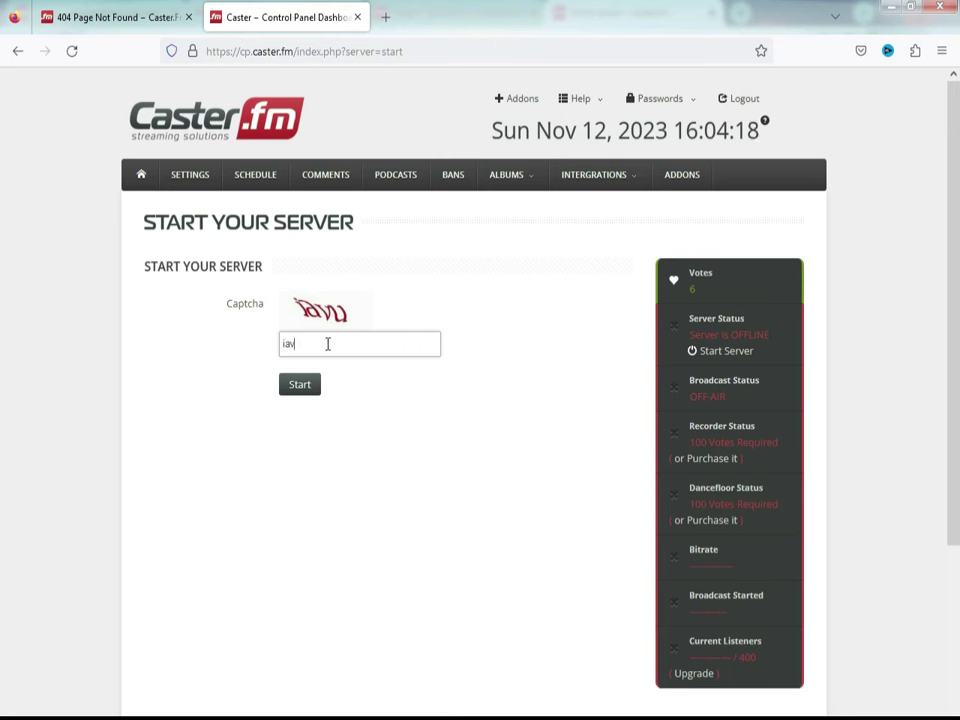
click(296, 386)
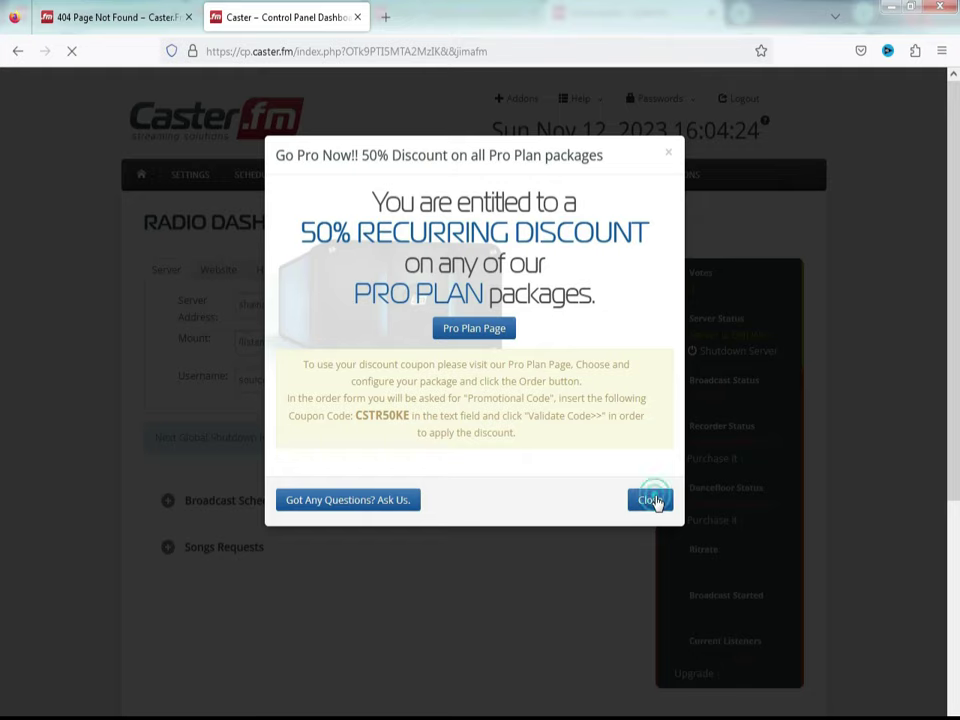
click(652, 501)
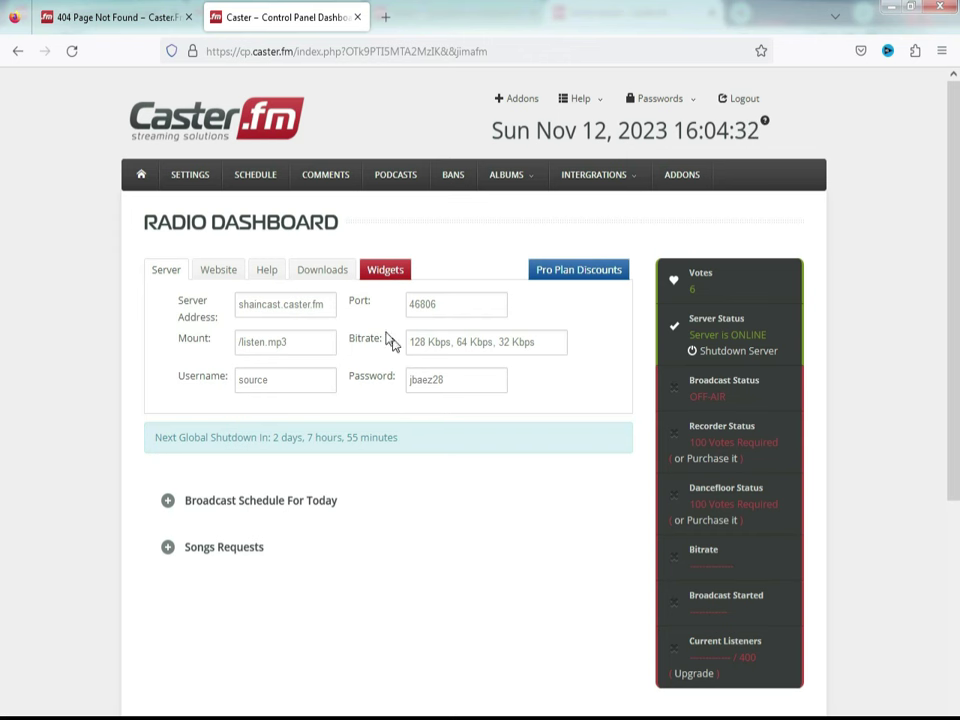
click(214, 277)
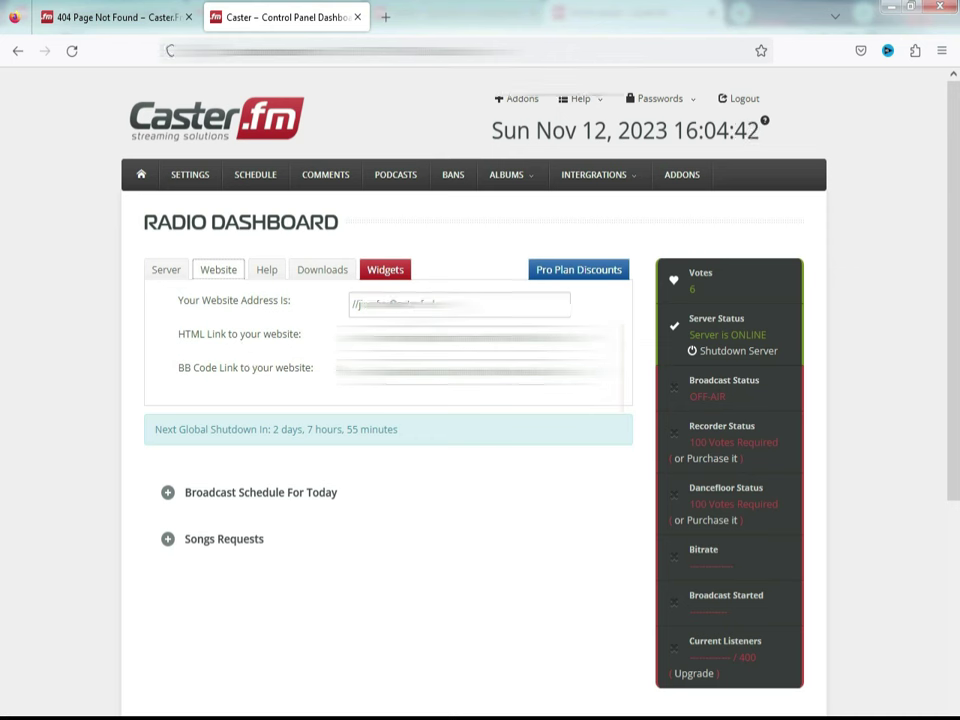
Step: Copy the station's Website Address from the Website details
drag(449, 302, 356, 308)
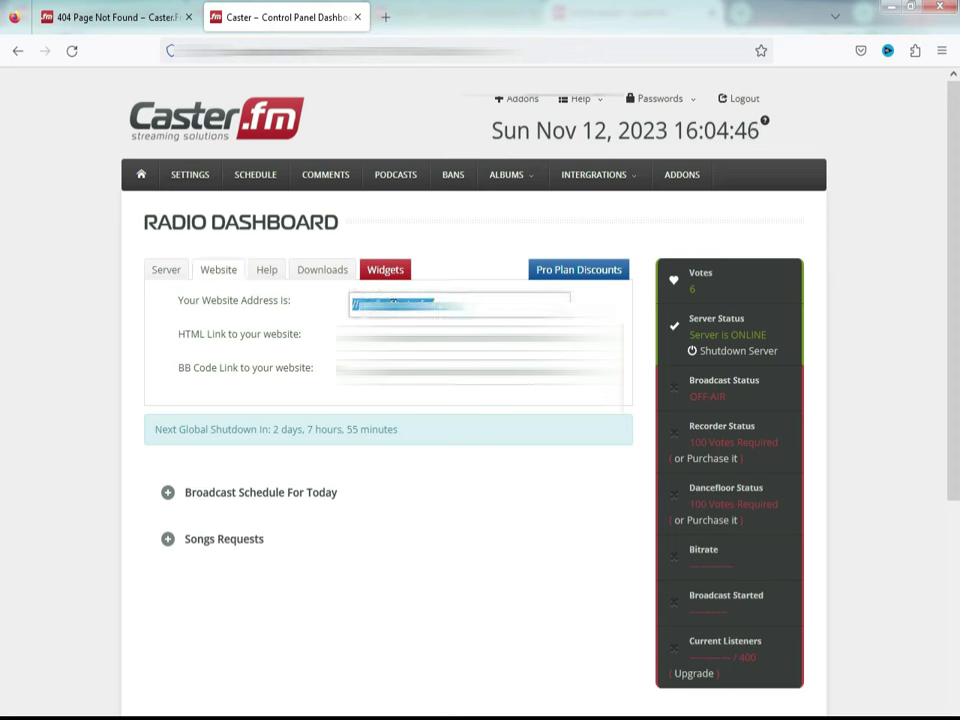
right_click(396, 305)
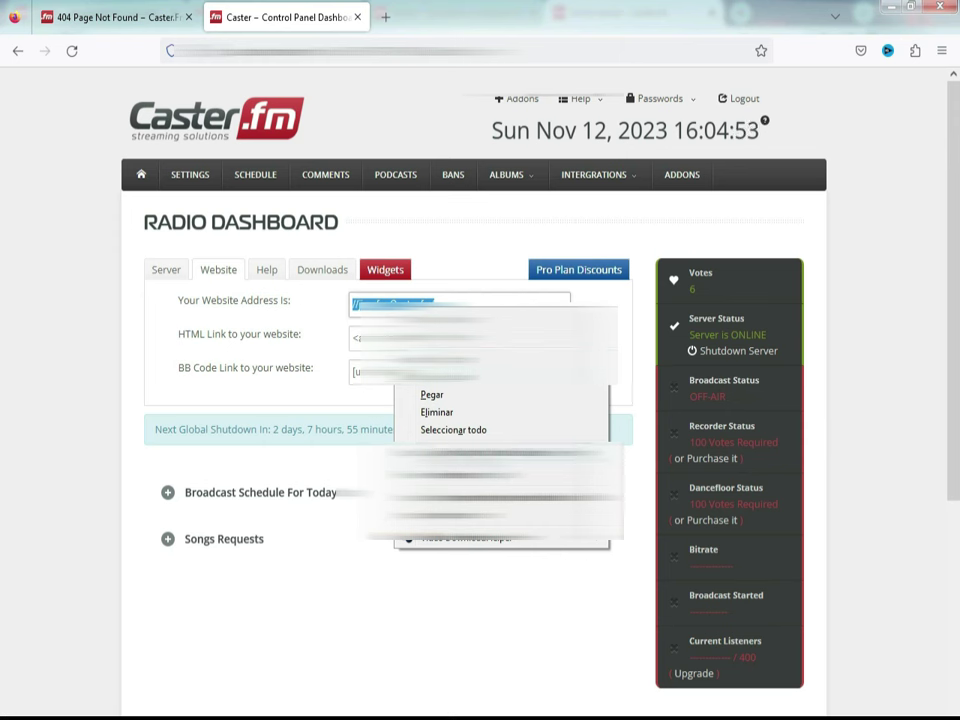
click(435, 384)
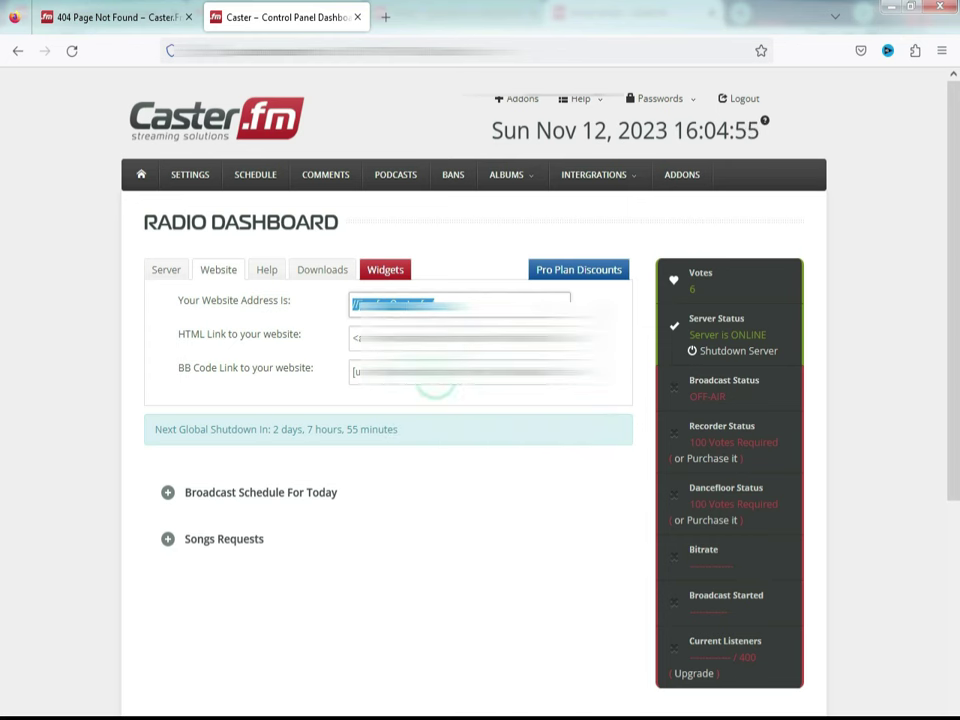
Step: Load the copied radio station page in a new browser tab
click(385, 20)
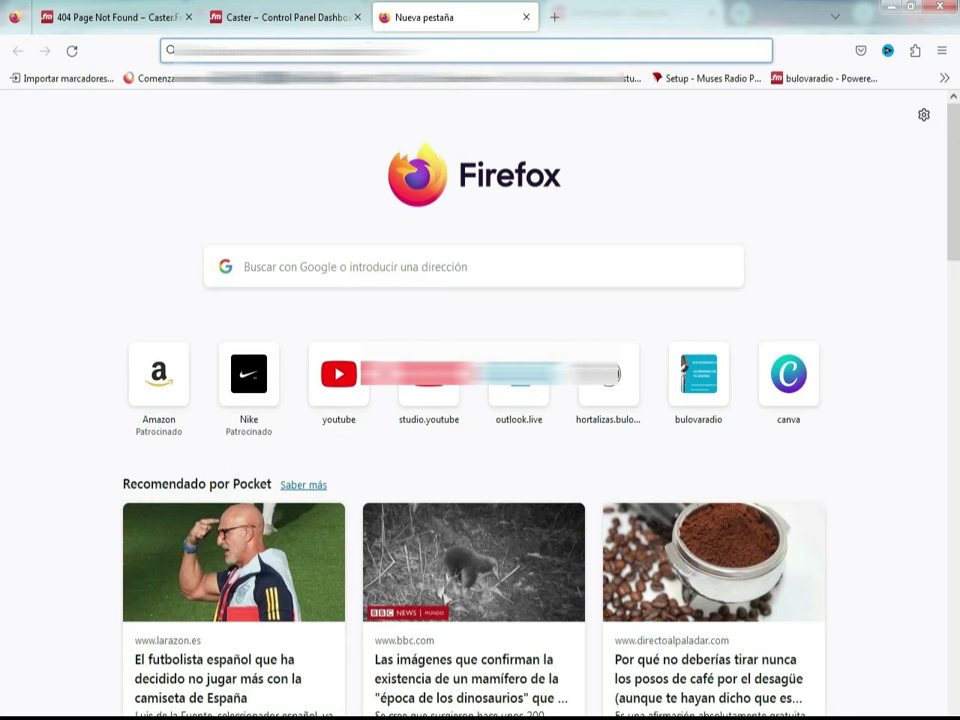
right_click(409, 44)
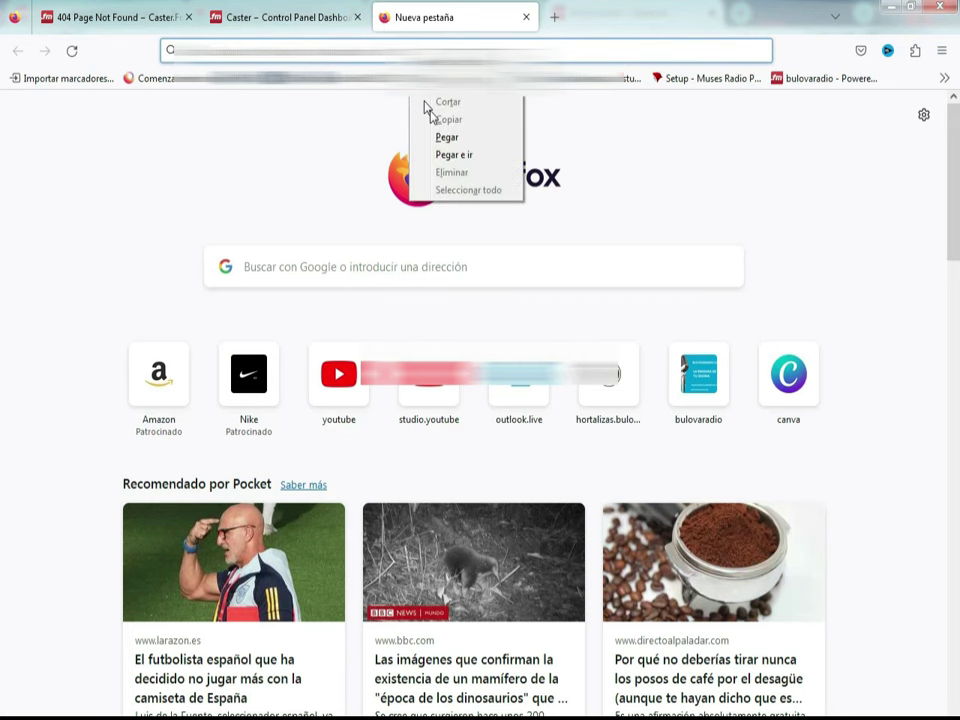
click(446, 136)
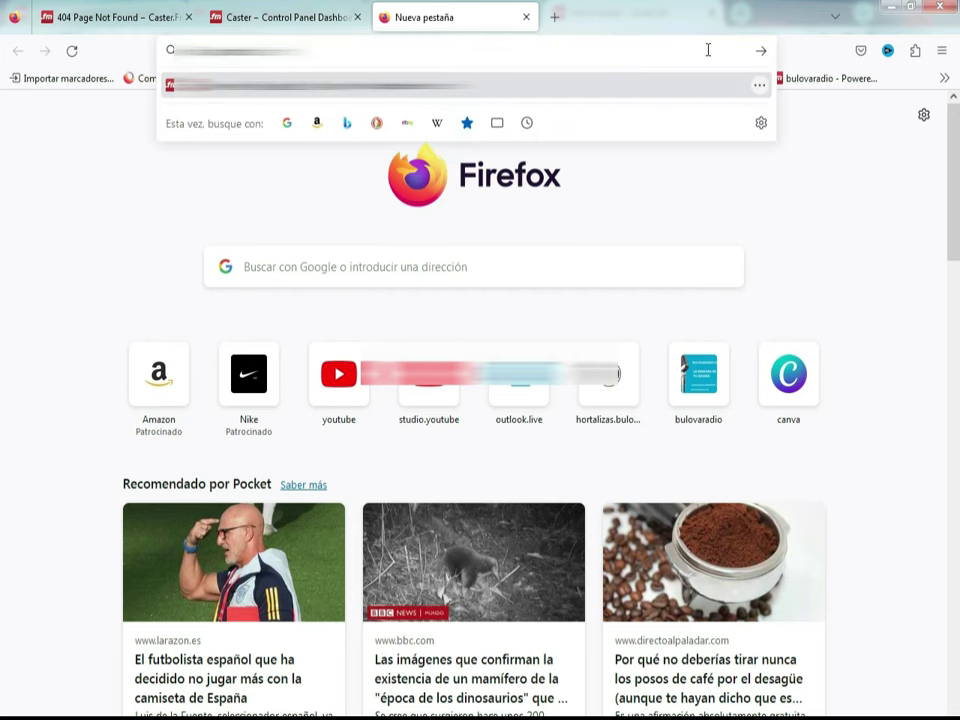
click(760, 50)
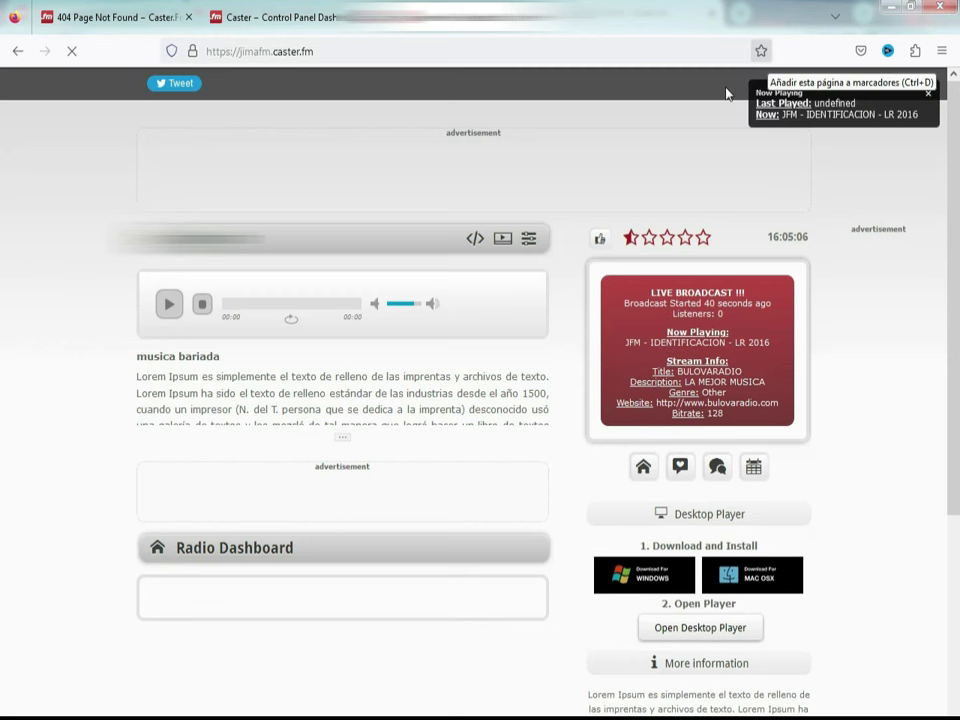
Step: Copy the station's embeddable player code
click(475, 241)
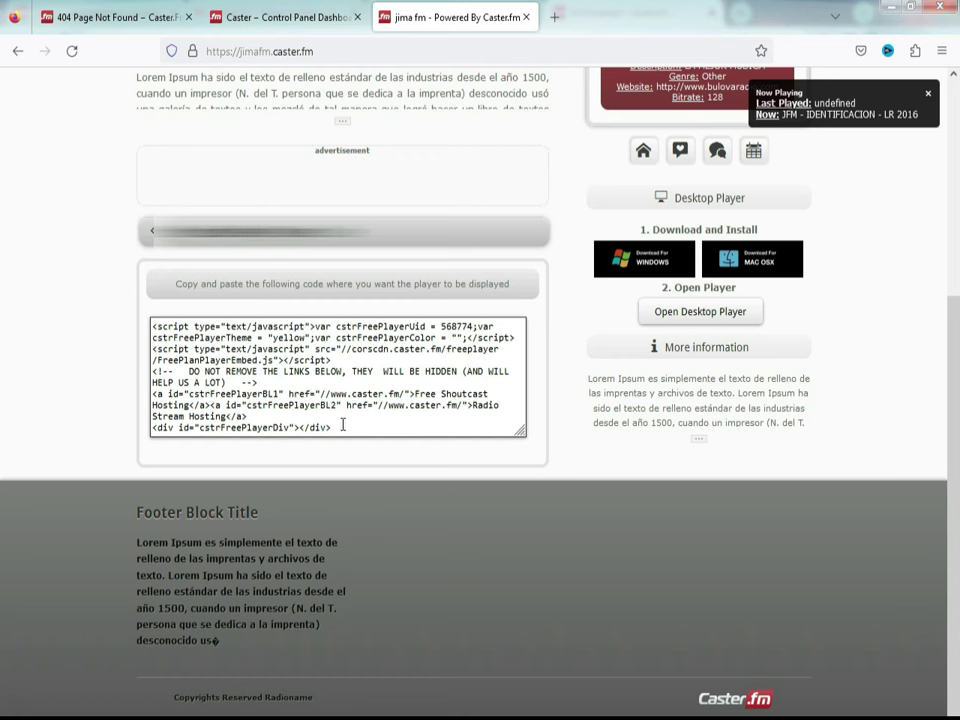
drag(341, 428, 248, 343)
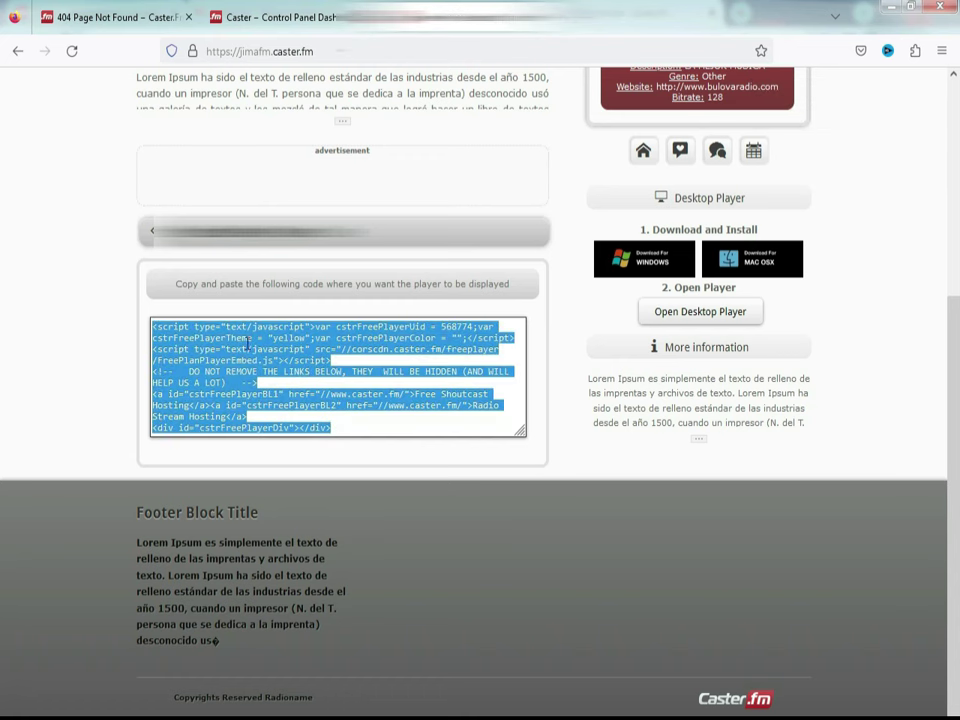
right_click(248, 343)
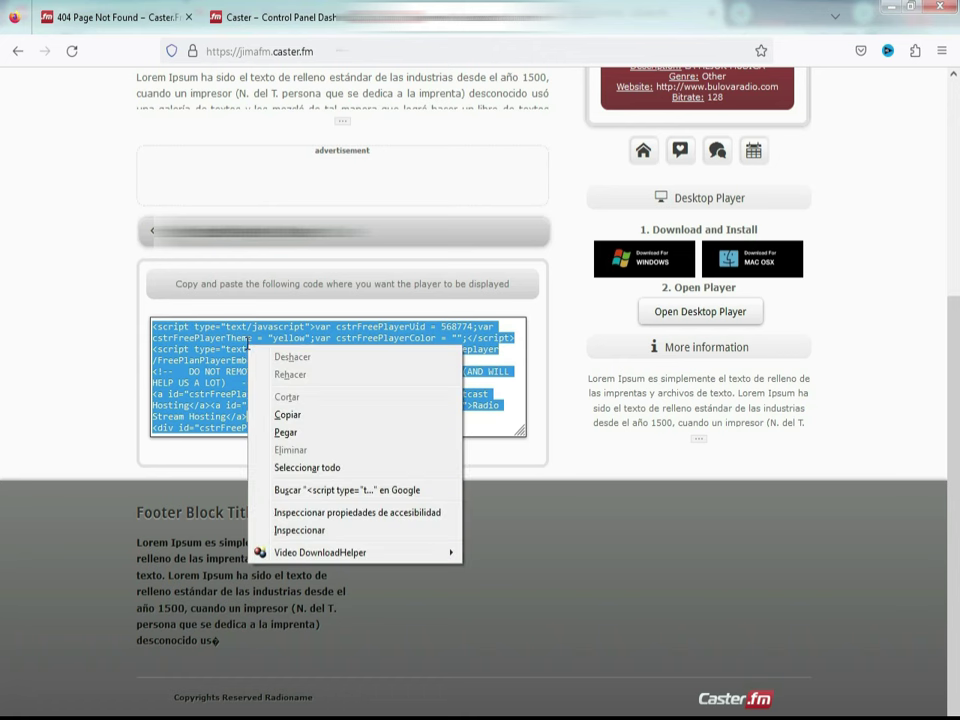
click(287, 416)
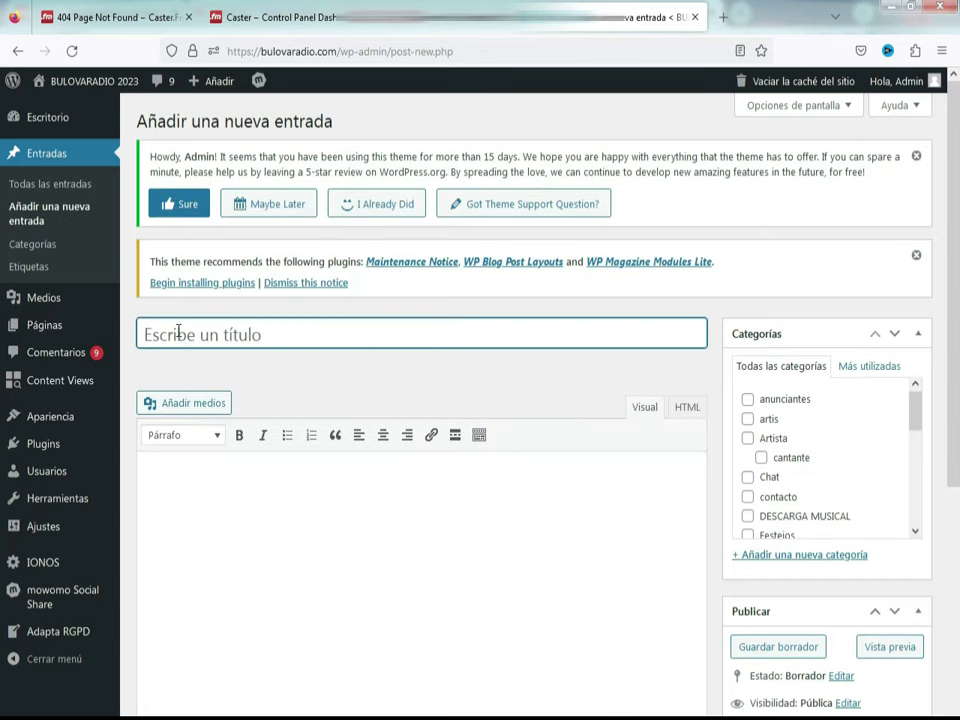
Step: Title the post 'REPRODUCTOR' and paste the player embed code in the HTML editor
text(REP)
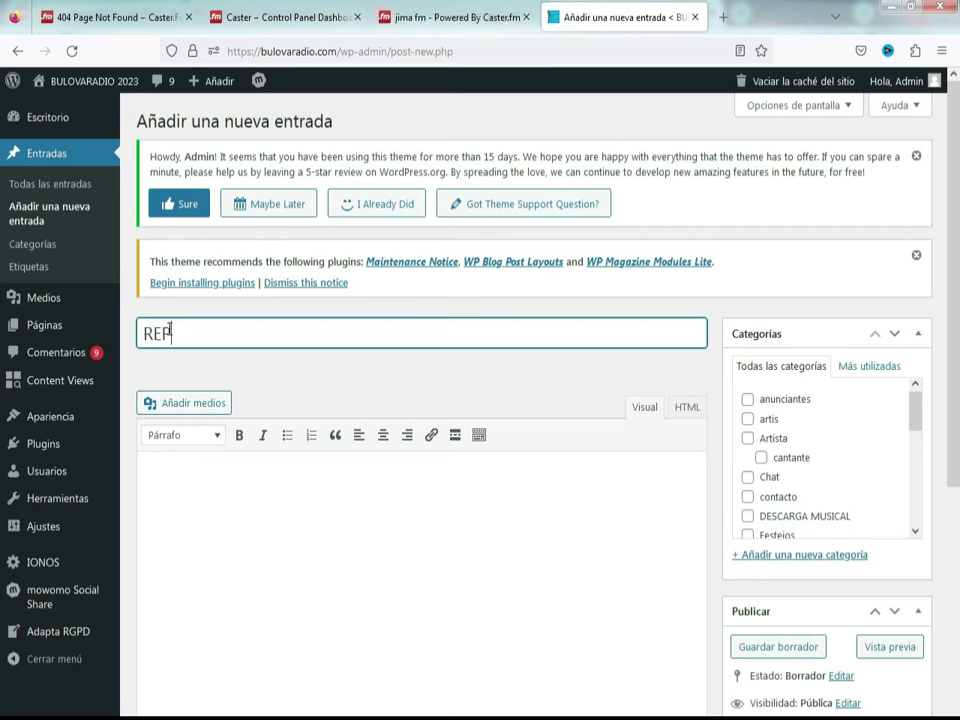
text(RODUCTOR)
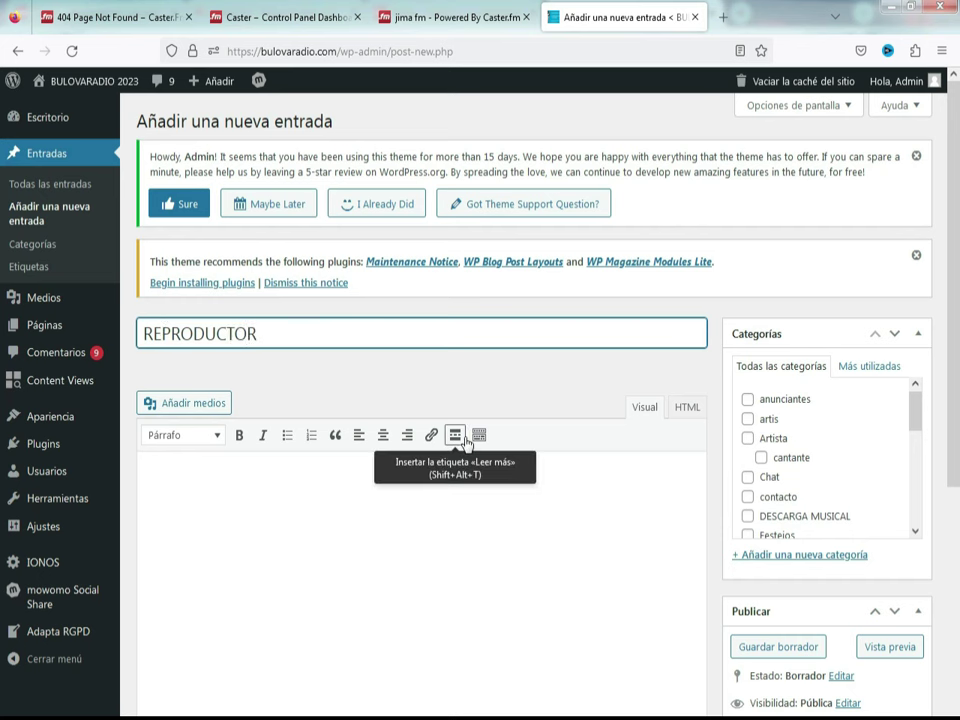
click(687, 407)
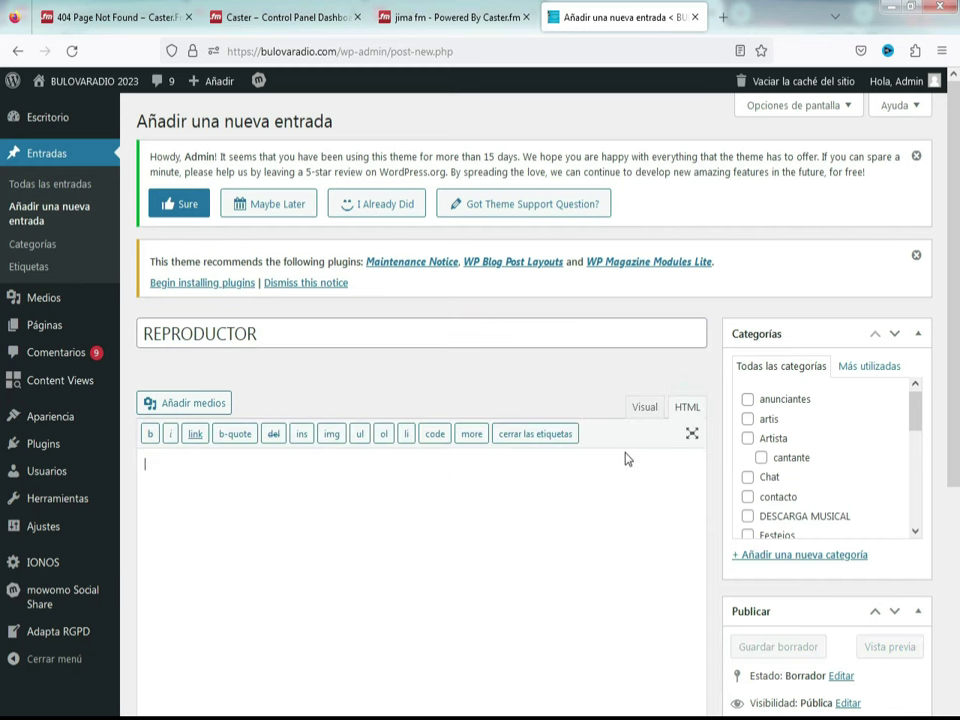
right_click(234, 494)
click(272, 581)
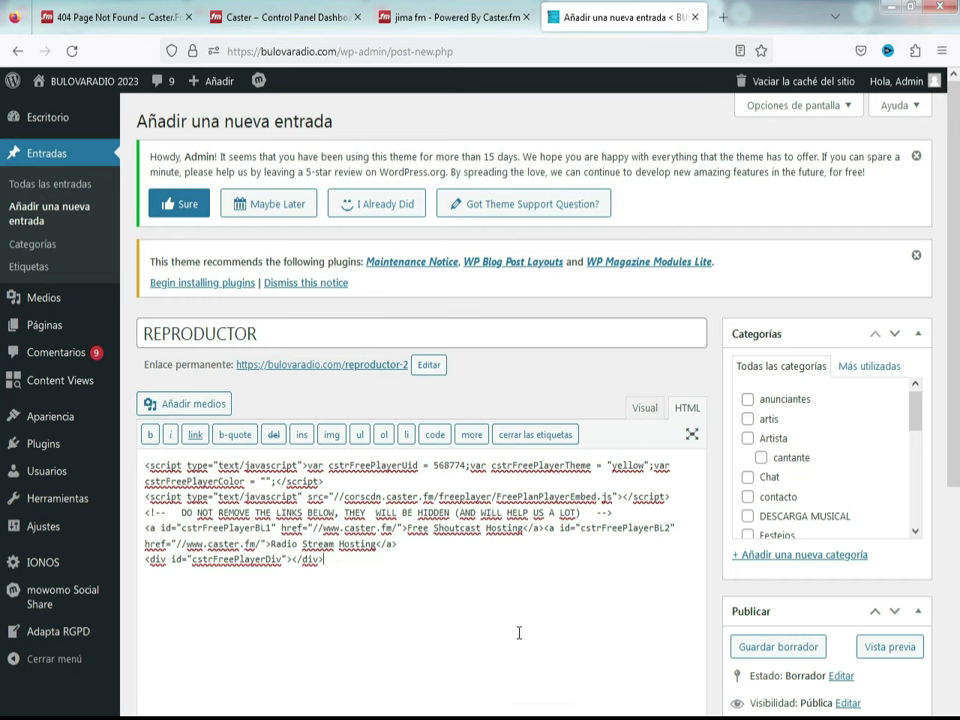
Step: File the post under the contacto category and publish it
drag(758, 418, 921, 443)
click(908, 420)
double_click(908, 436)
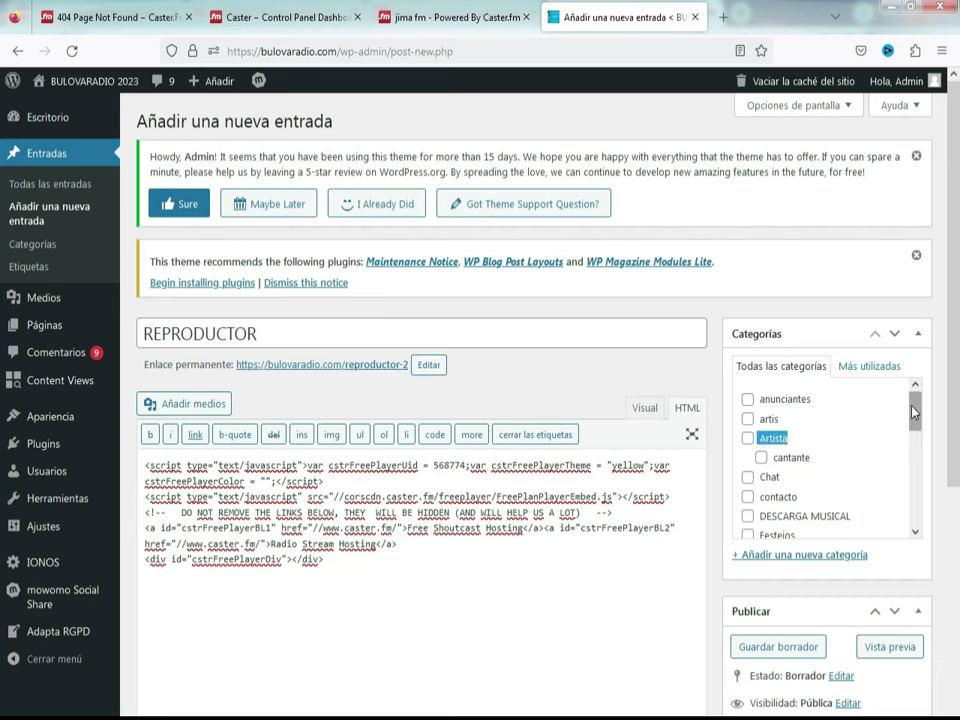
mouse_move(911, 420)
mouse_down()
mouse_move(912, 512)
mouse_move(897, 428)
mouse_up()
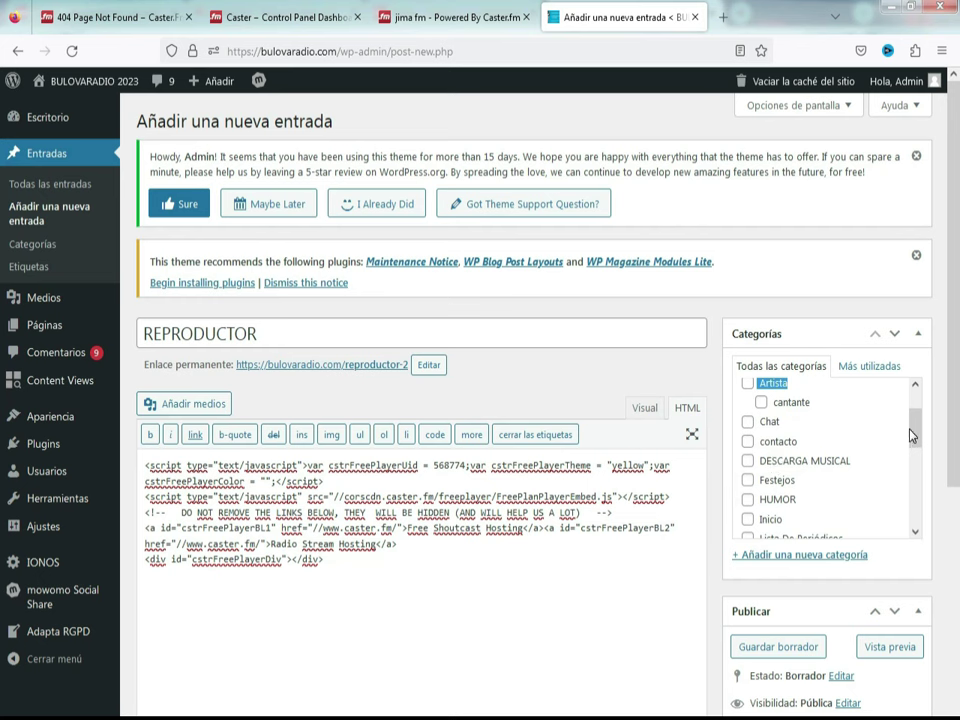
click(748, 442)
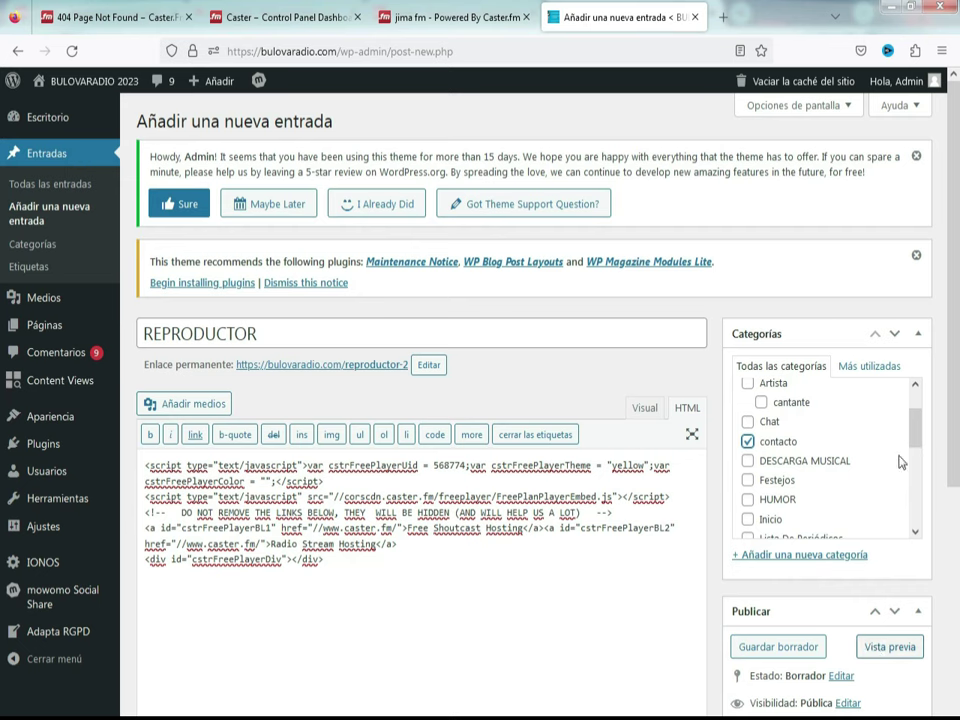
scroll(3, 510, down, 2)
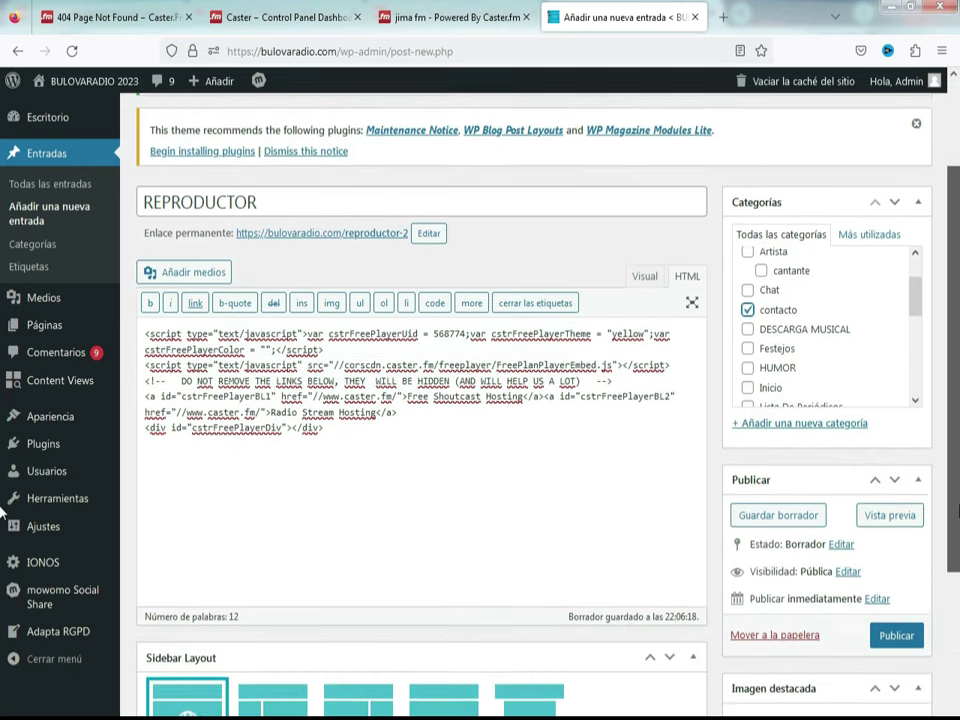
click(893, 630)
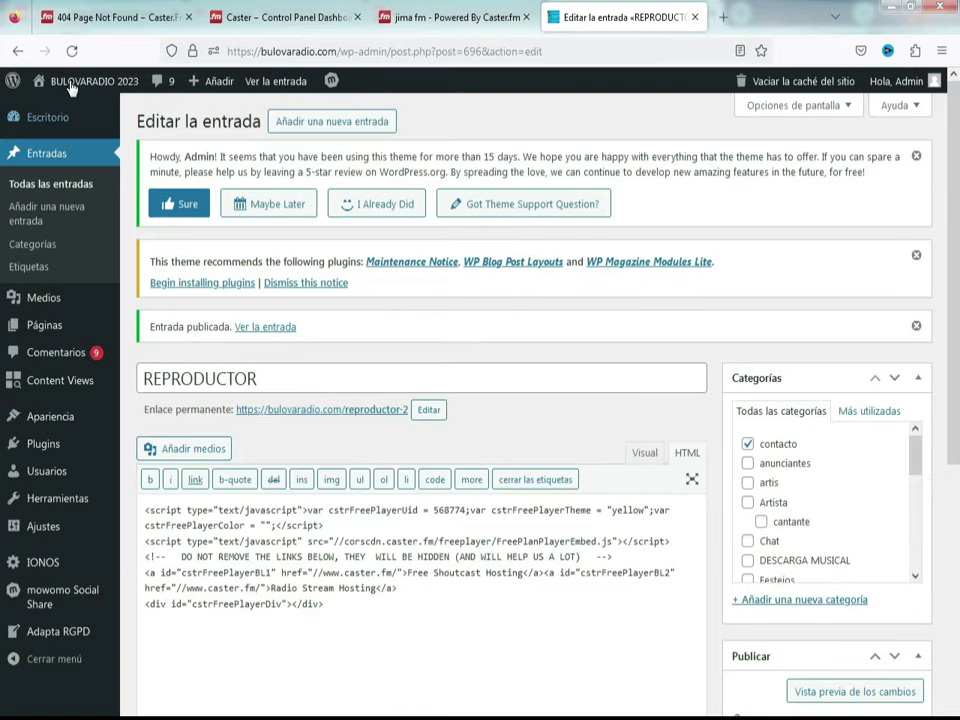
Step: Visit the public site and open the REPRODUCTOR post from Titulares
mouse_move(50, 82)
click(64, 109)
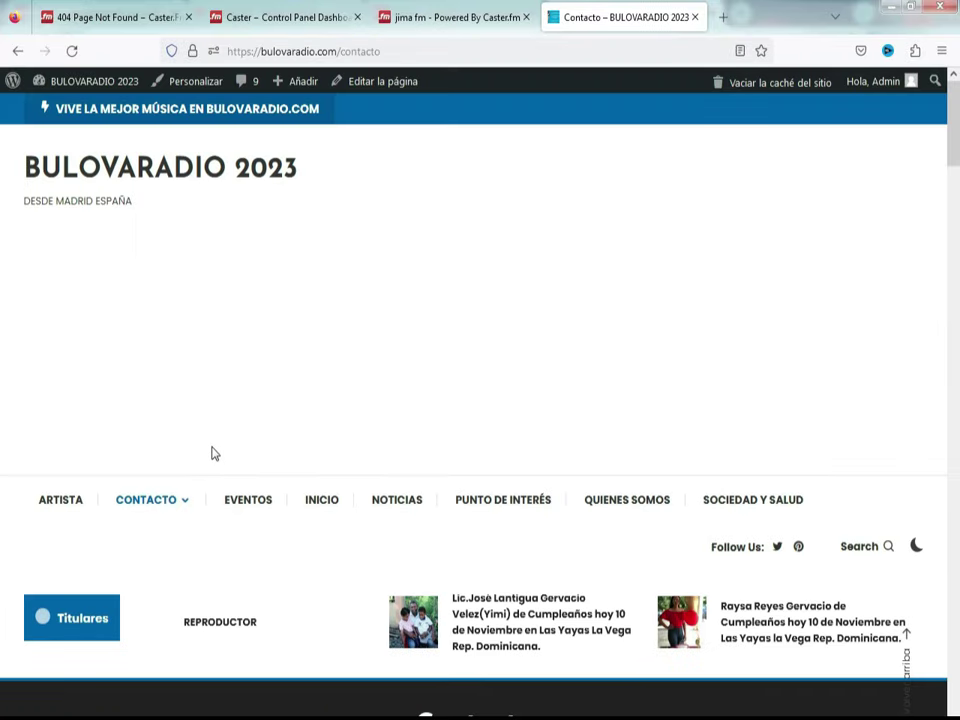
scroll(213, 454, down, 3)
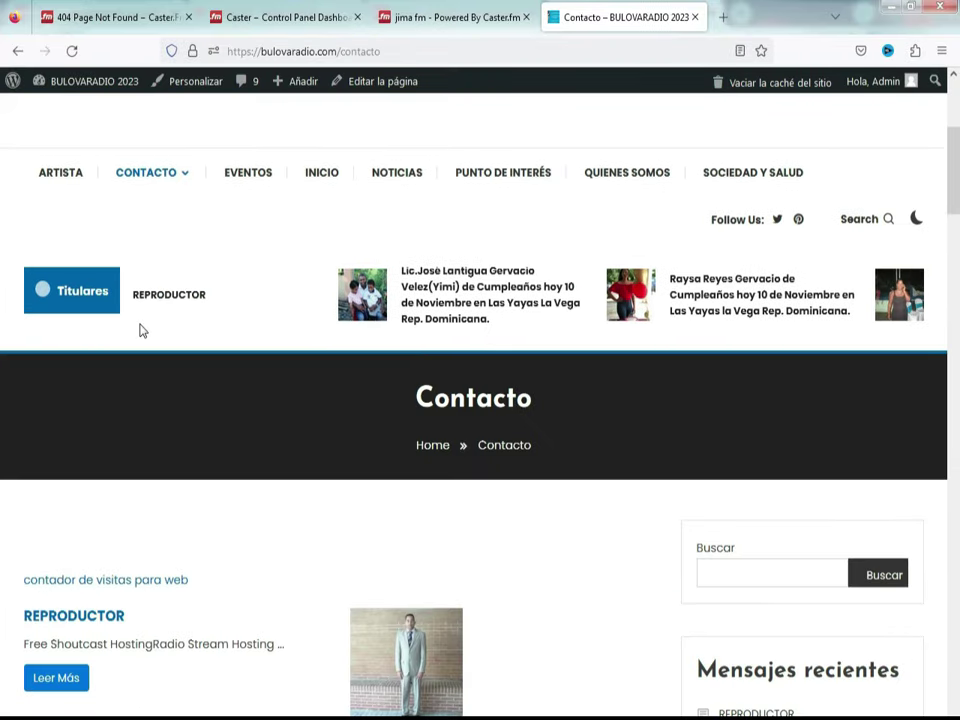
click(162, 297)
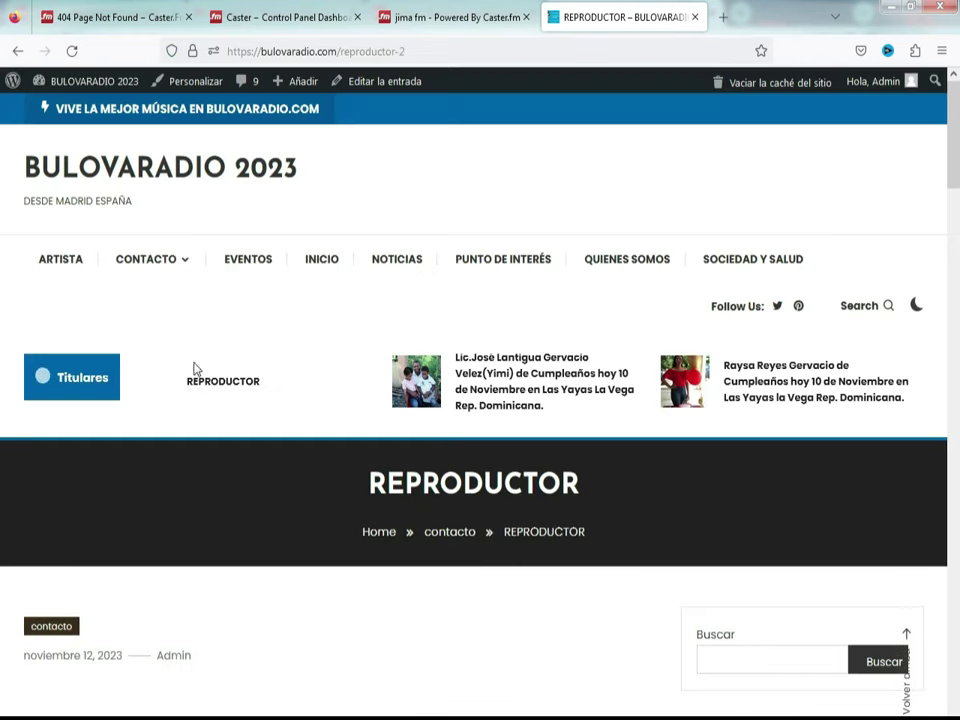
Step: Scroll to the working Caster.fm player, then open the screen recorder's tray menu
scroll(214, 450, down, 5)
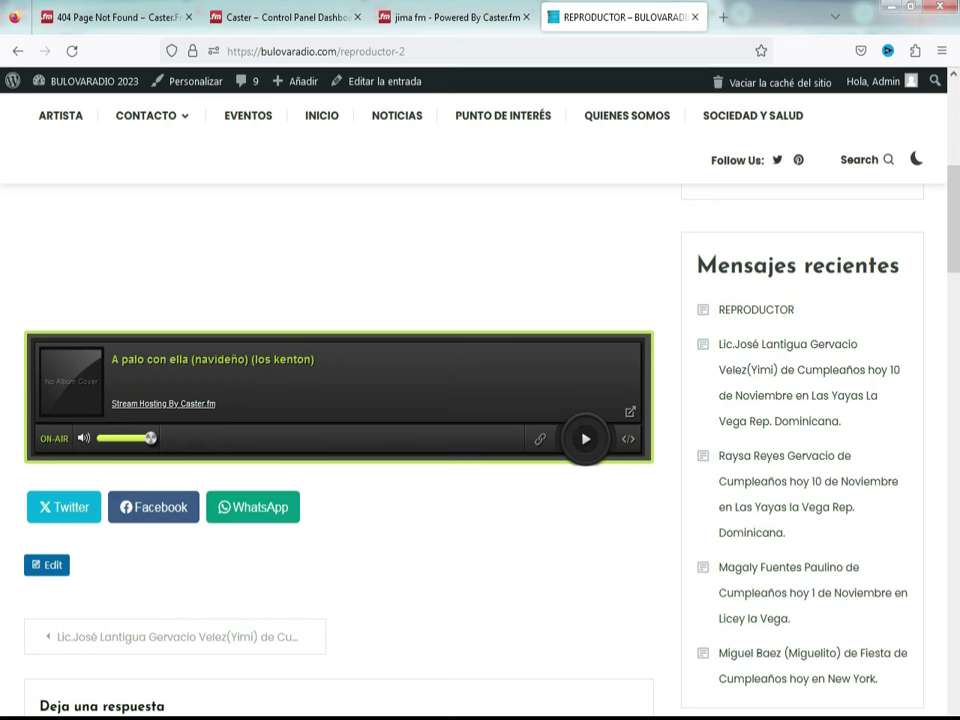
click(822, 716)
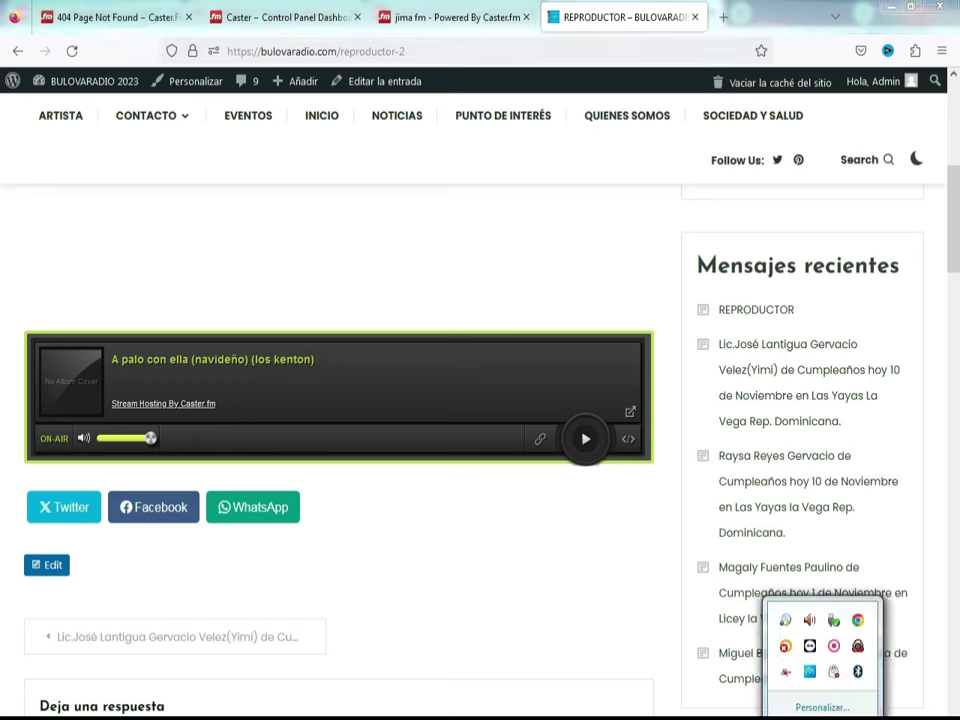
right_click(835, 648)
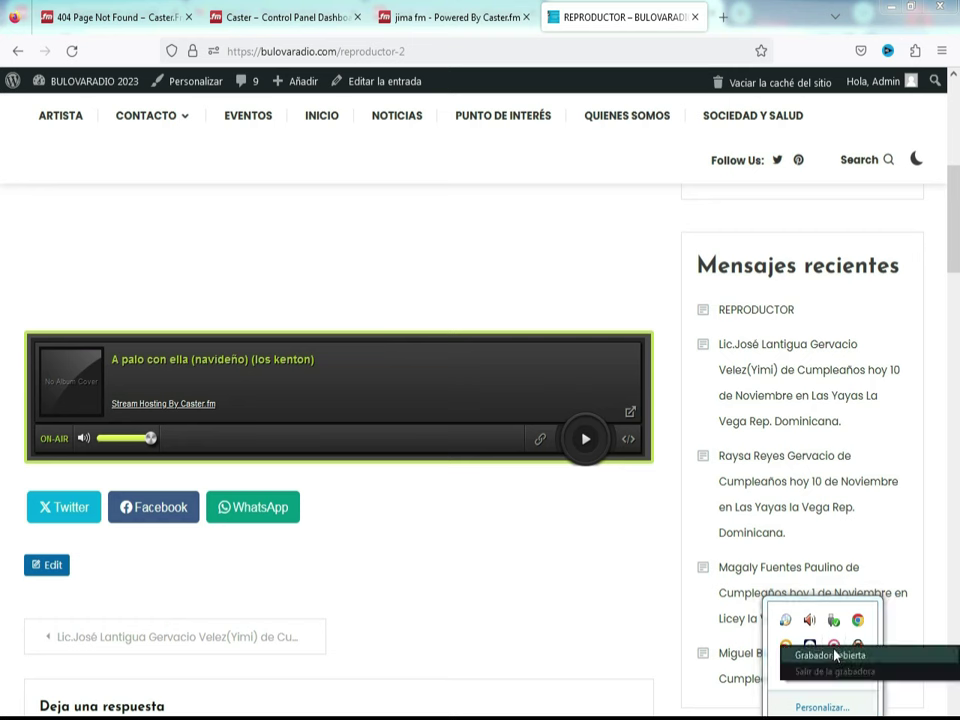
Step: Open the screen recorder controls and bring up the Mixxx DJ mixer
click(835, 657)
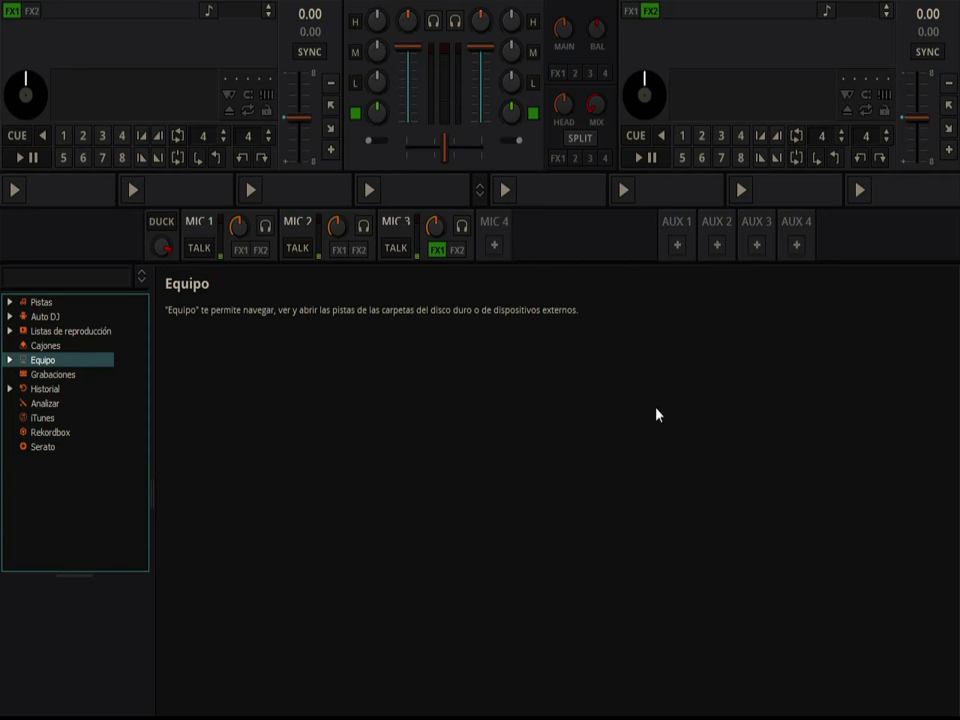
click(21, 160)
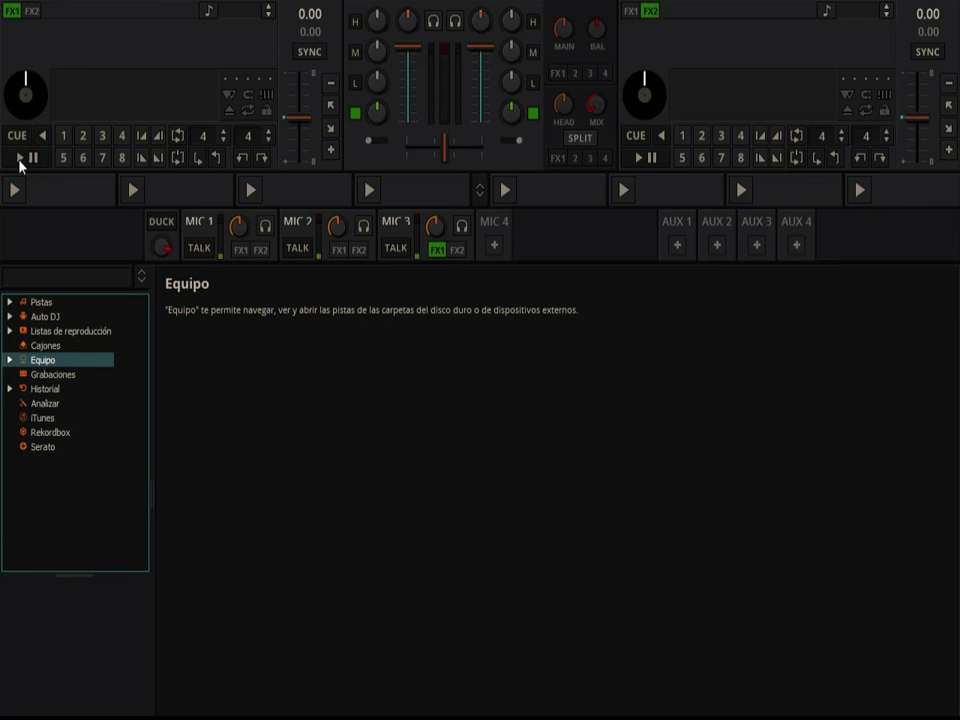